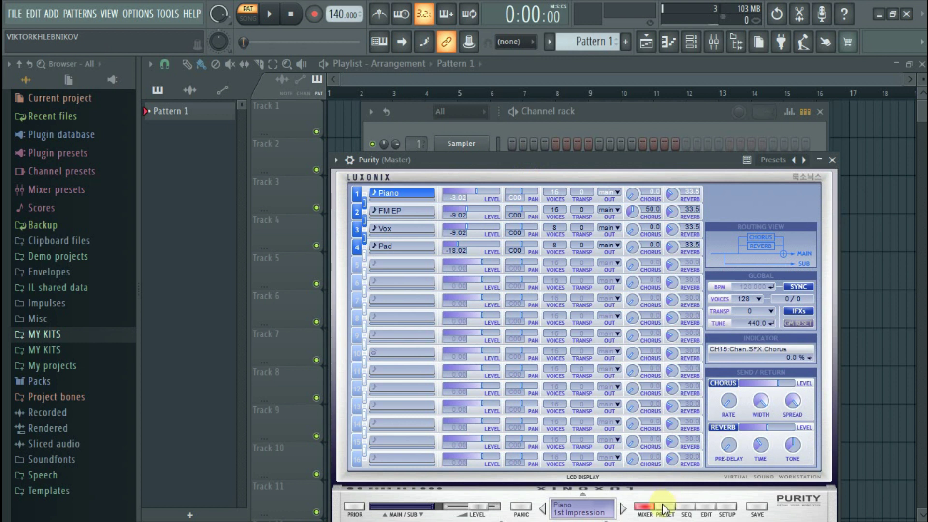
Step: Load the Chorus Hall preset from the Piano category into the Purity synth
{"action": "left_click", "coordinate": [665, 508]}
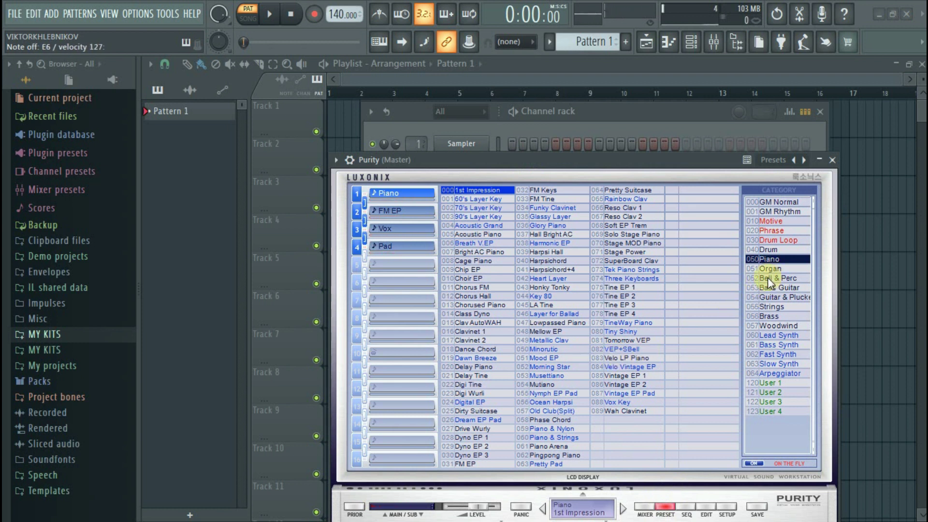
{"action": "left_click", "coordinate": [476, 298]}
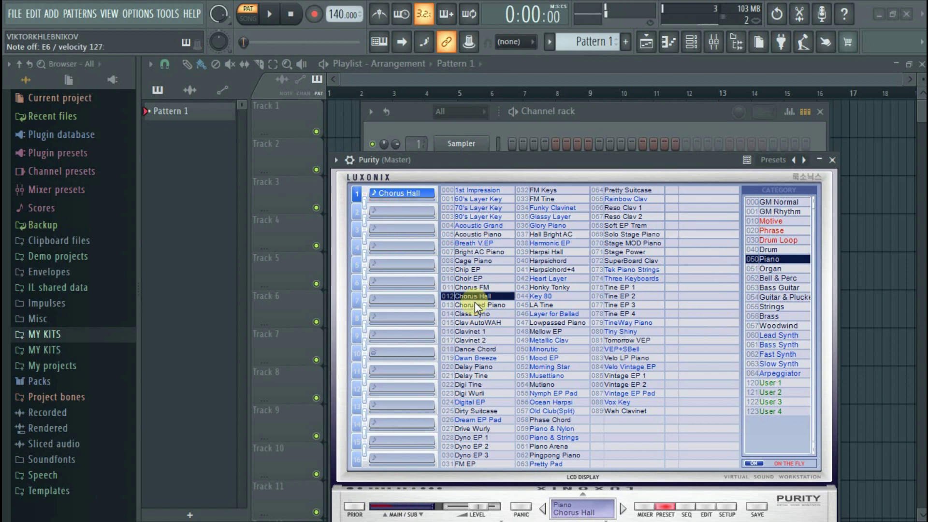
Step: Bring the channel rack in front of the Purity window and move it slightly lower
{"action": "left_click", "coordinate": [590, 112]}
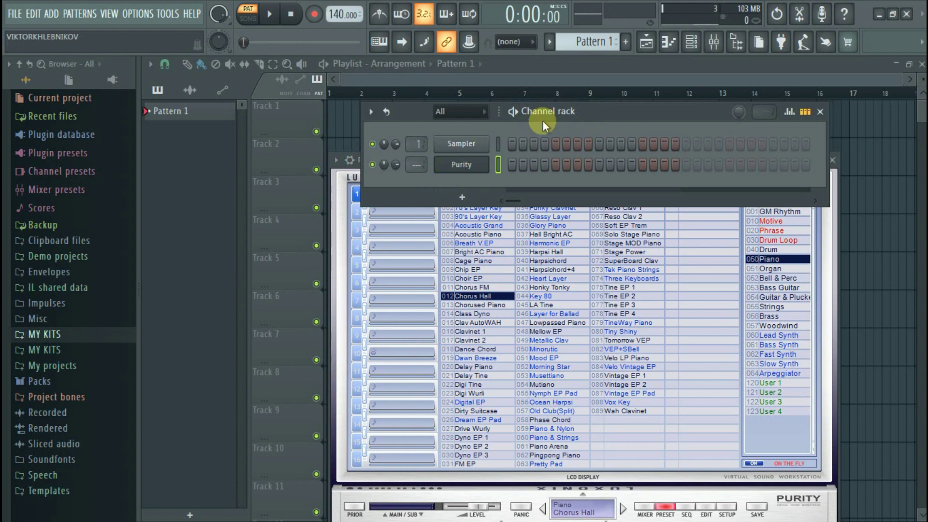
{"action": "left_click_drag", "start_coordinate": [592, 112], "coordinate": [586, 140]}
{"action": "right_click", "coordinate": [483, 188]}
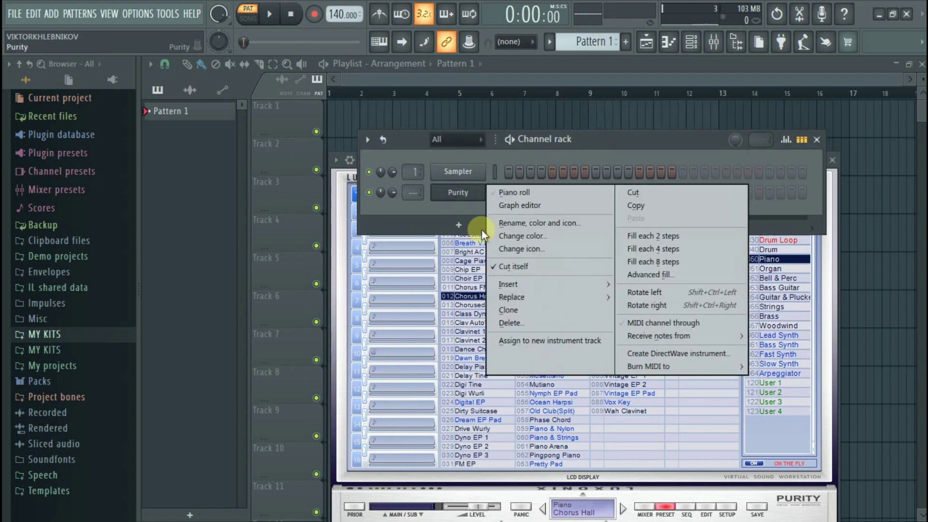
{"action": "left_click", "coordinate": [455, 198]}
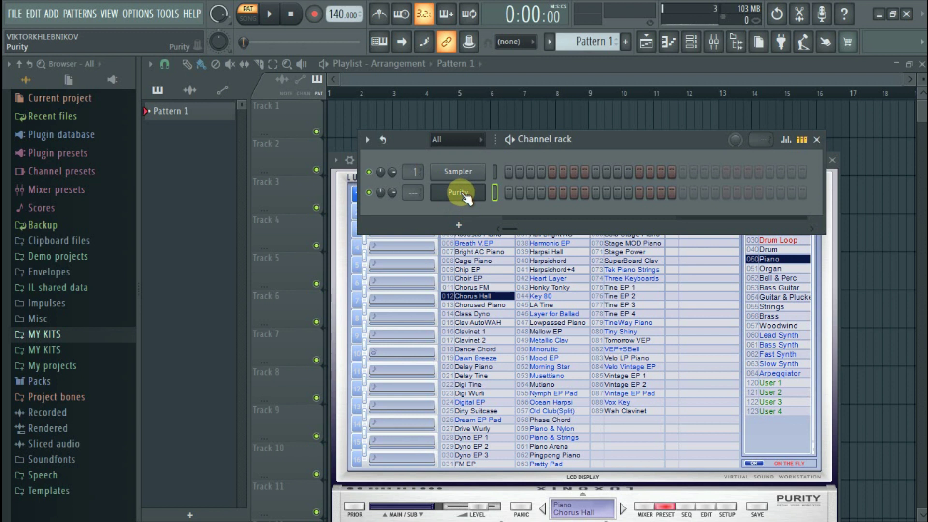
Step: Load the Pitcher effect into slot 1 of the Insert 1 mixer track
{"action": "left_click", "coordinate": [713, 41]}
{"action": "left_click", "coordinate": [193, 146]}
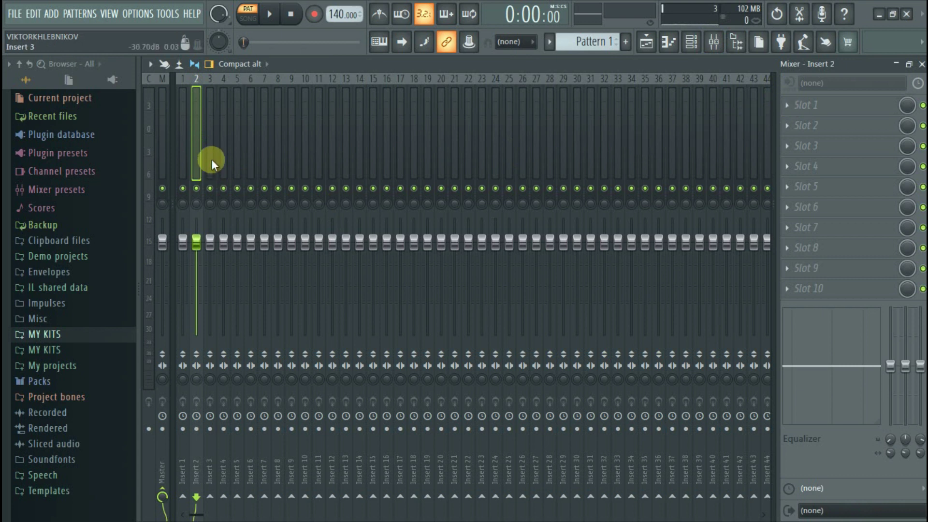
{"action": "left_click", "coordinate": [187, 141]}
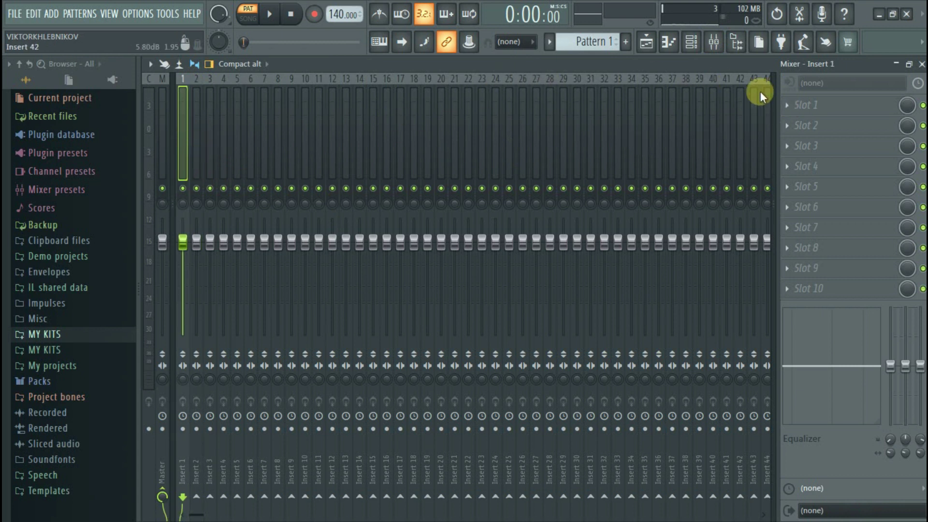
{"action": "left_click", "coordinate": [787, 105]}
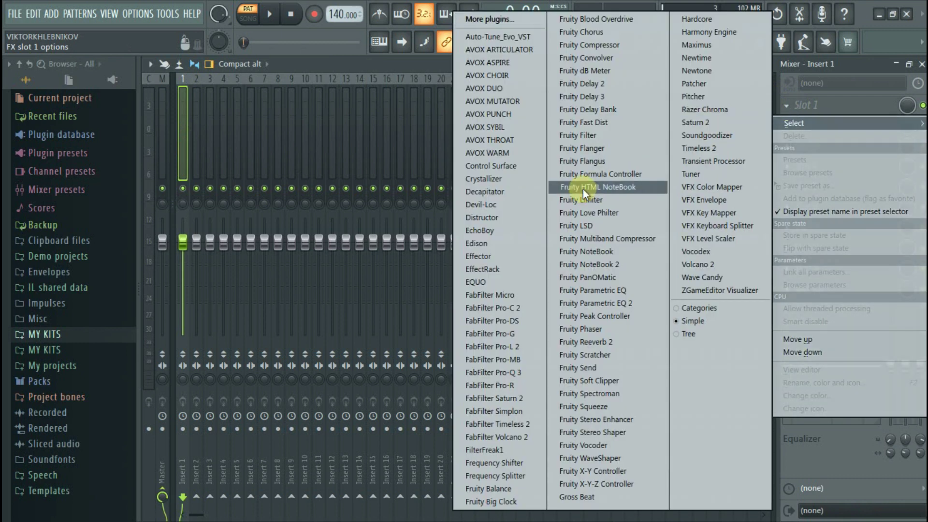
{"action": "left_click", "coordinate": [692, 97]}
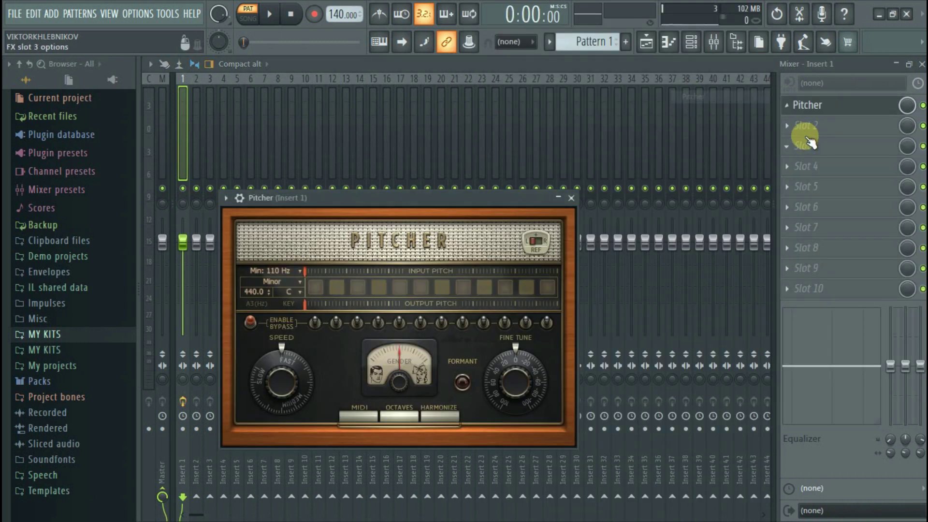
Step: Reposition the Pitcher window and make it detached
{"action": "left_click_drag", "start_coordinate": [384, 196], "coordinate": [385, 227]}
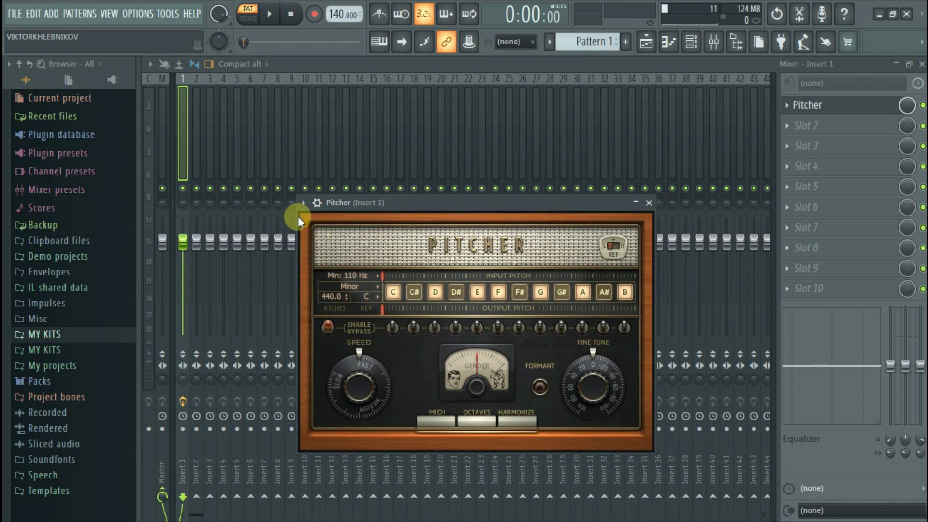
{"action": "left_click", "coordinate": [303, 202]}
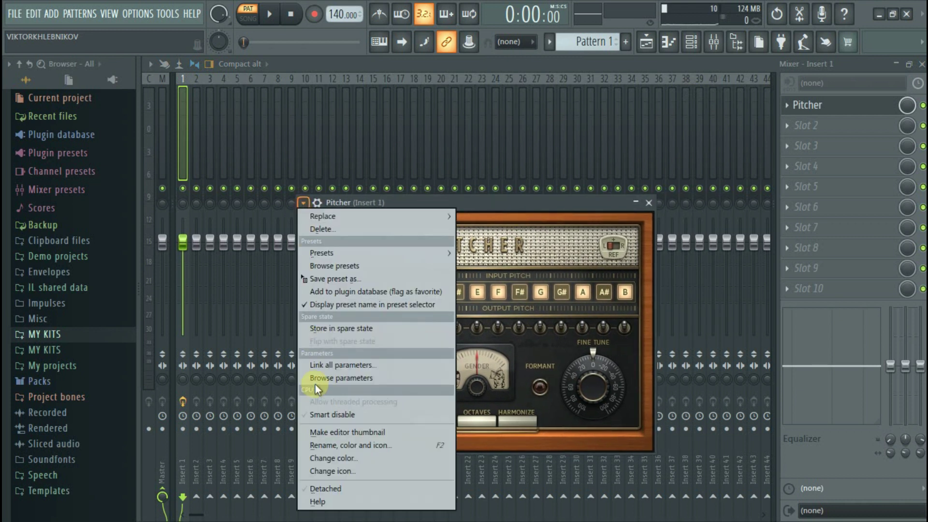
{"action": "left_click", "coordinate": [325, 492]}
Step: Set Pitcher's key to F# with the Minor scale
{"action": "left_click", "coordinate": [369, 296]}
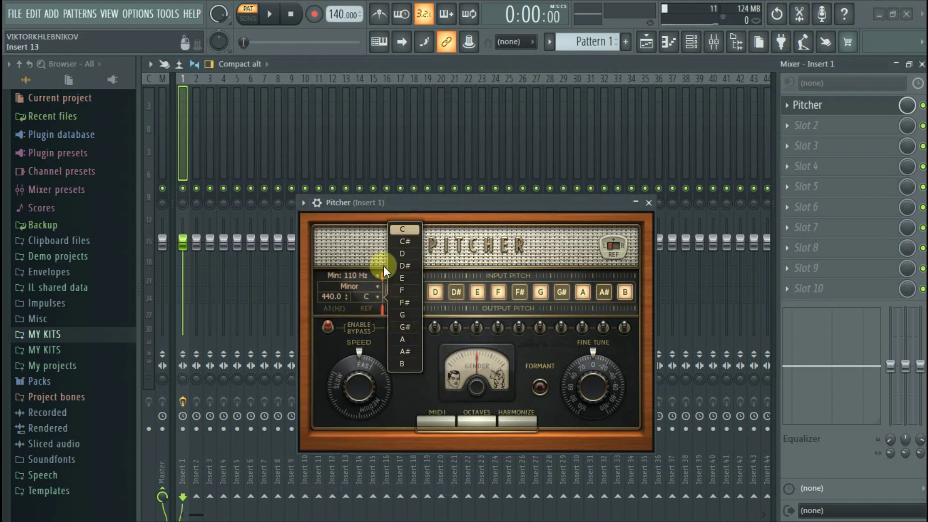
{"action": "left_click", "coordinate": [365, 236]}
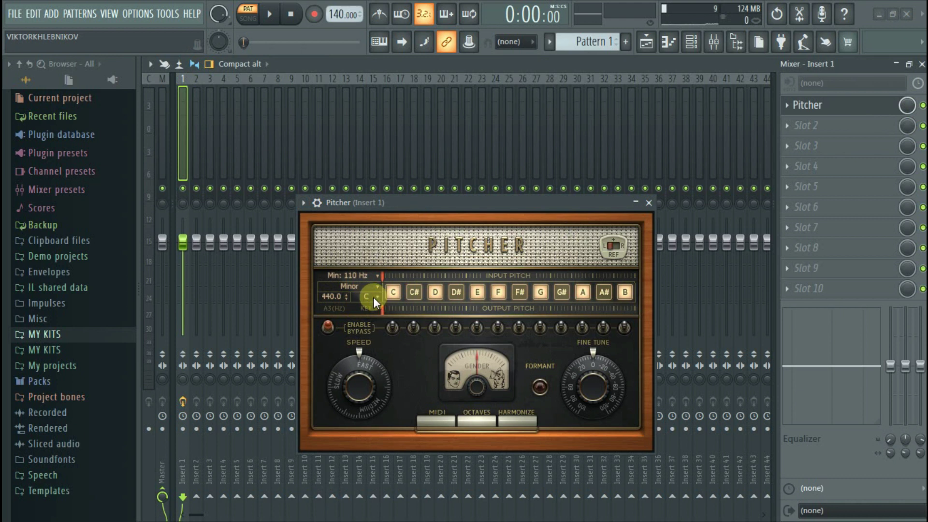
{"action": "left_click_drag", "start_coordinate": [436, 203], "coordinate": [410, 201]}
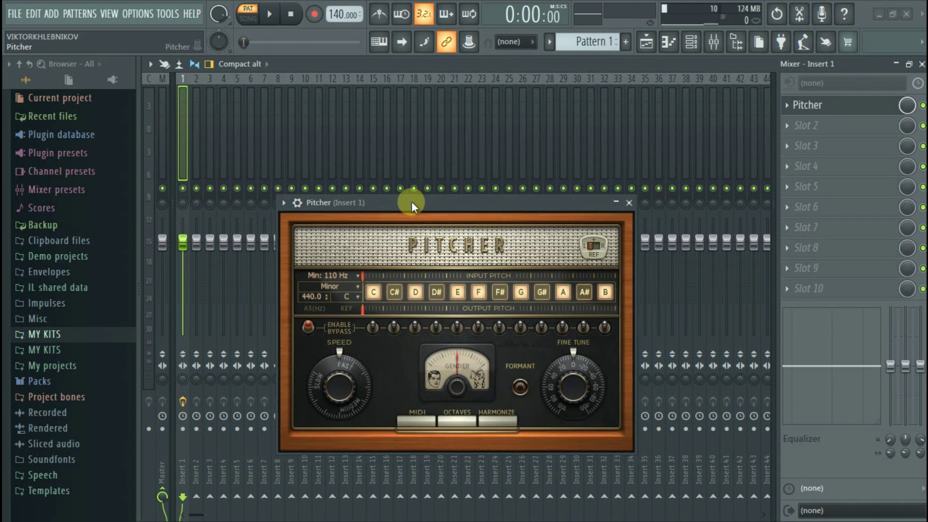
{"action": "left_click", "coordinate": [347, 295]}
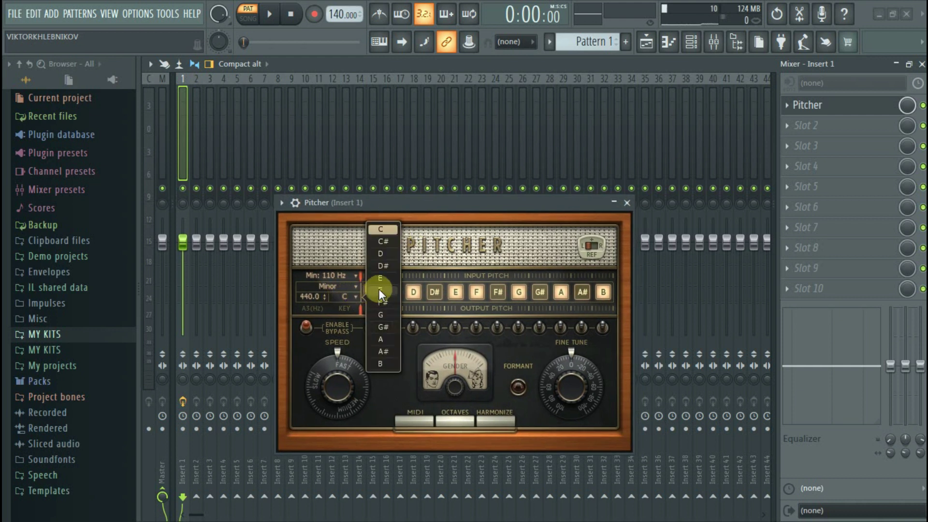
{"action": "left_click", "coordinate": [379, 303]}
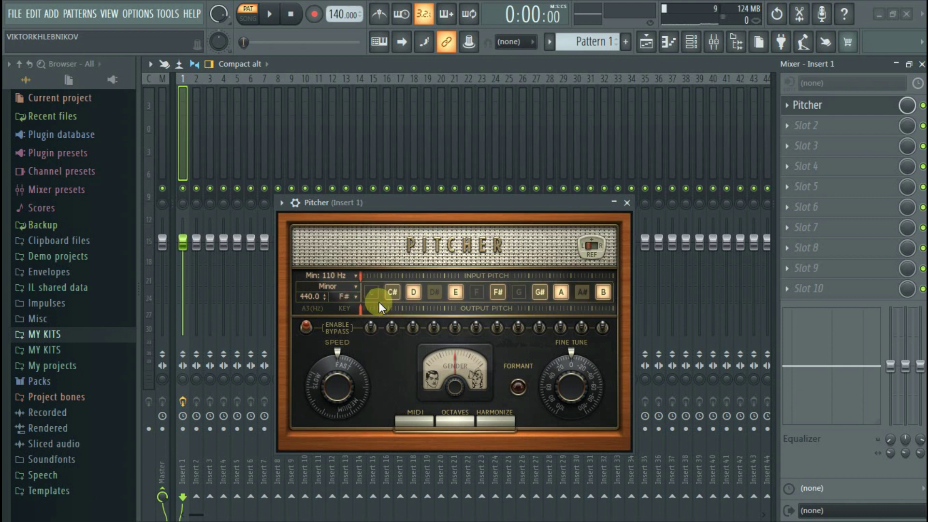
{"action": "mouse_move", "coordinate": [418, 207]}
{"action": "left_mouse_down"}
{"action": "mouse_move", "coordinate": [423, 240]}
{"action": "mouse_move", "coordinate": [409, 218]}
{"action": "mouse_move", "coordinate": [418, 205]}
{"action": "left_mouse_up"}
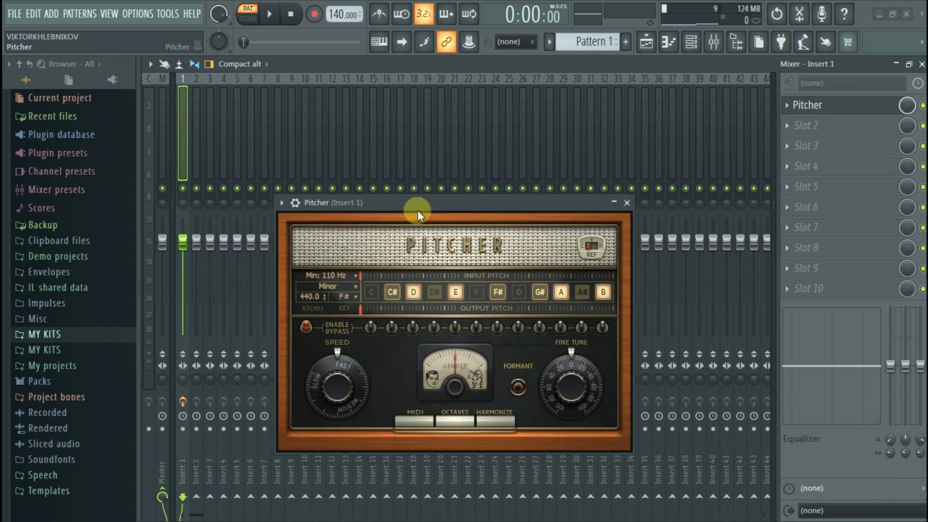
Step: Set Pitcher's key to D# with the Minor scale
{"action": "left_click", "coordinate": [353, 296]}
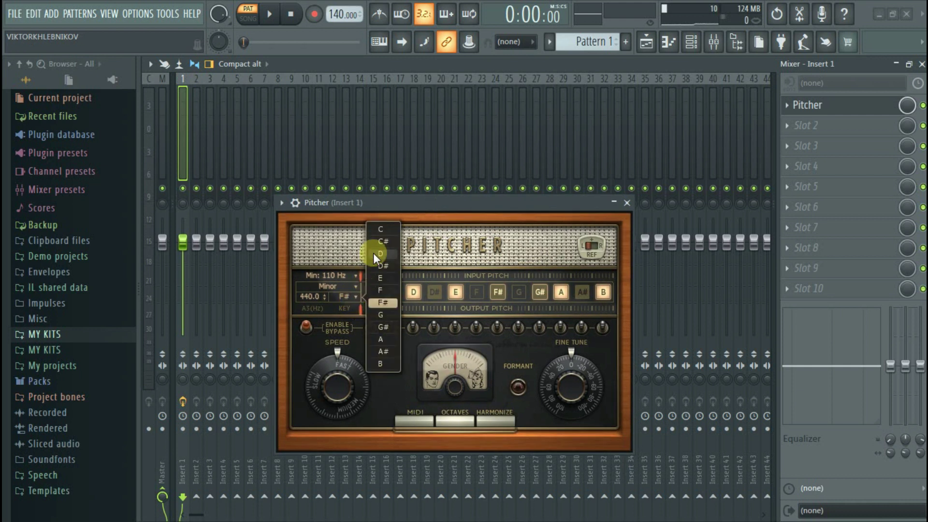
{"action": "left_click", "coordinate": [378, 265]}
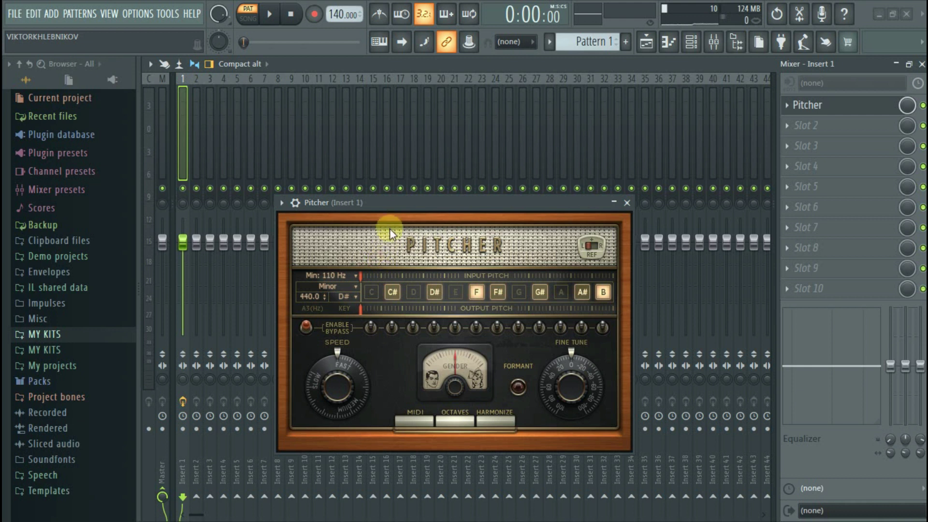
{"action": "left_click_drag", "start_coordinate": [389, 204], "coordinate": [446, 214]}
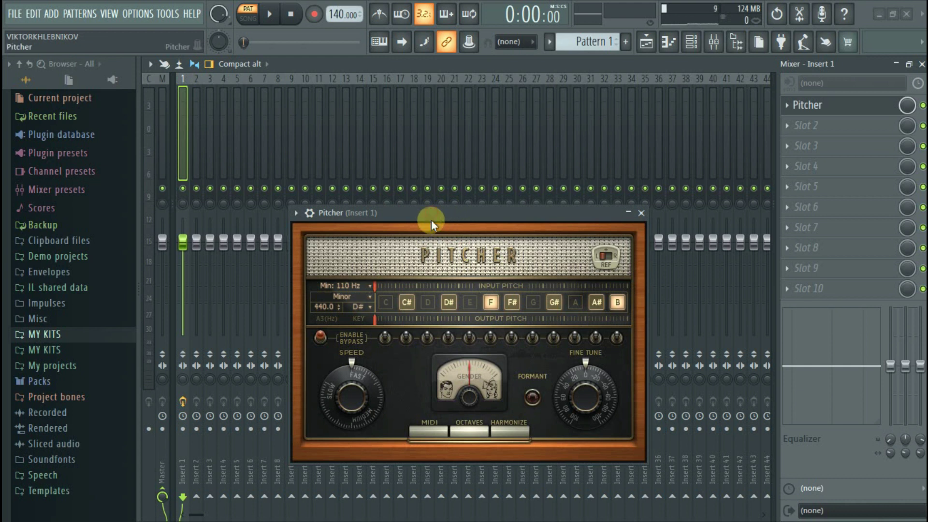
Step: Disable the Pitcher effect in slot 1 of Insert 1, keeping its window open
{"action": "left_click_drag", "start_coordinate": [430, 220], "coordinate": [430, 224]}
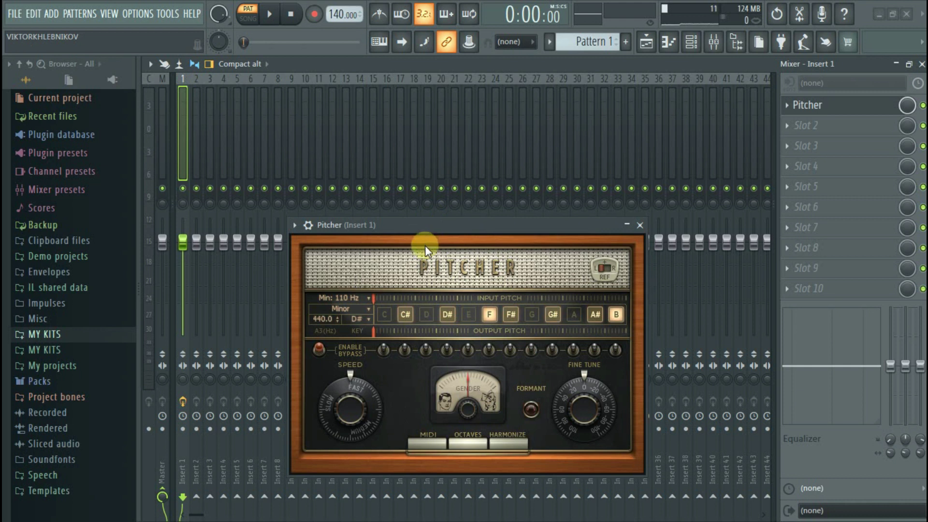
{"action": "left_click_drag", "start_coordinate": [424, 224], "coordinate": [424, 207]}
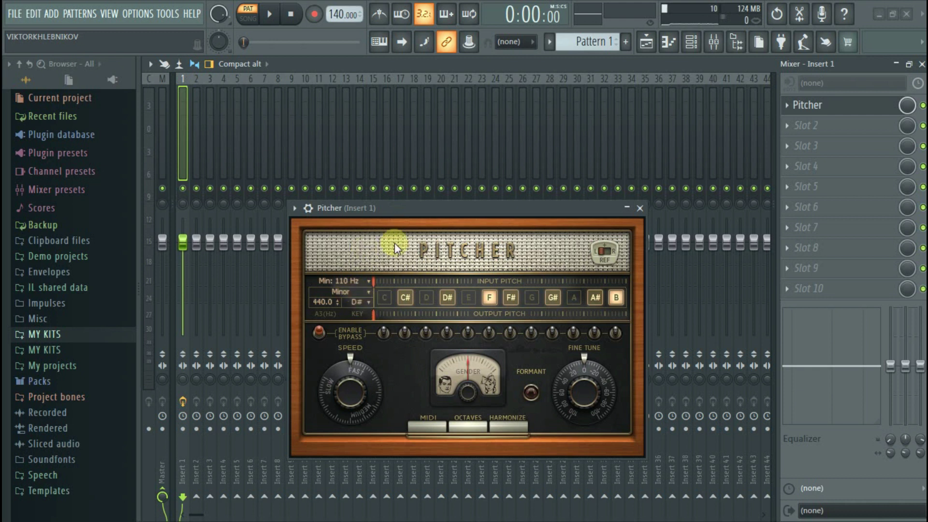
{"action": "left_click", "coordinate": [922, 105]}
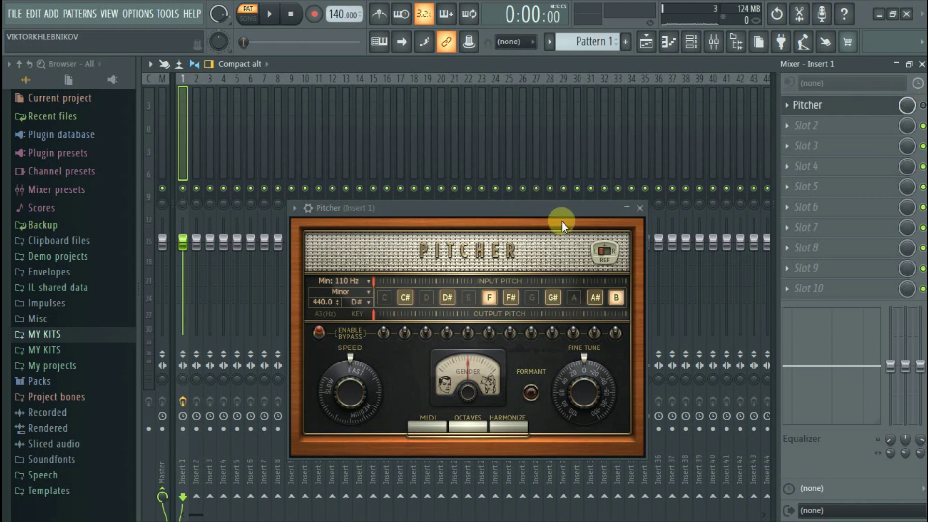
{"action": "left_click_drag", "start_coordinate": [539, 211], "coordinate": [536, 195]}
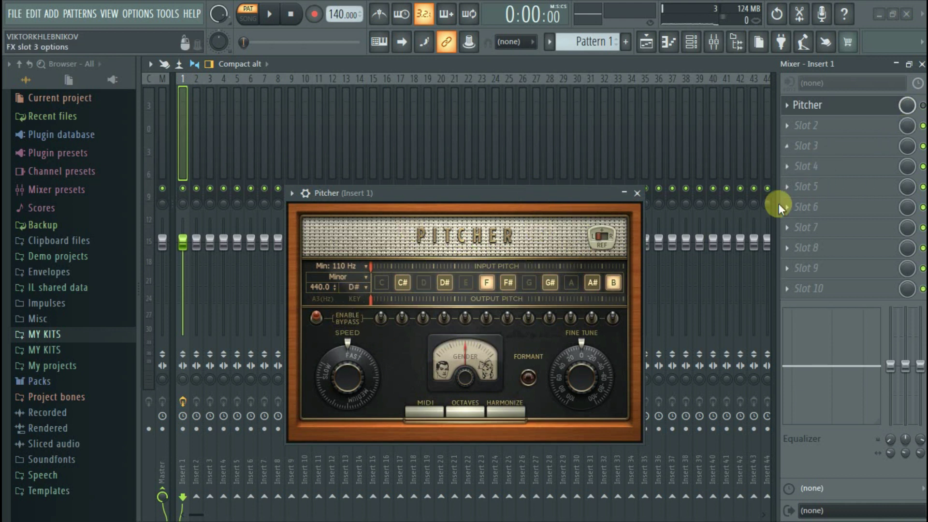
Step: Switch the Pitcher window's Detached option off and back on, repositioning the window
{"action": "left_click", "coordinate": [291, 193]}
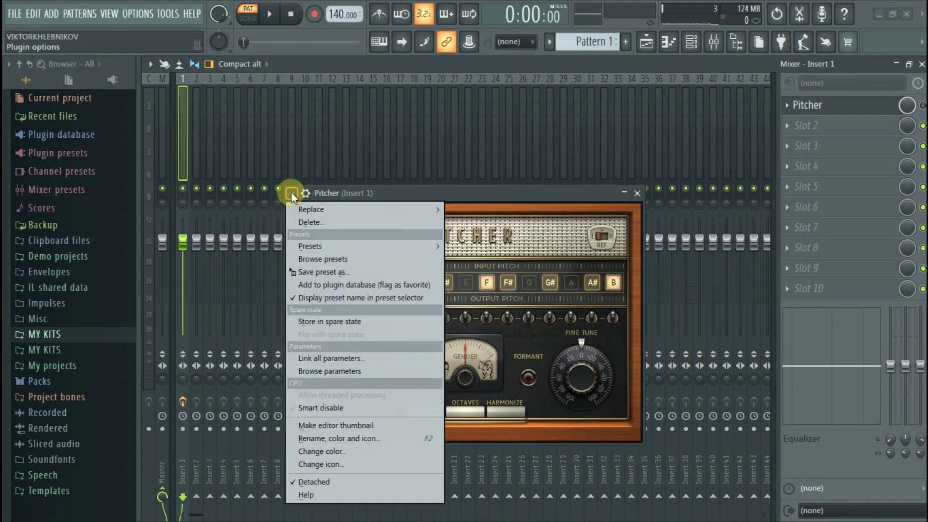
{"action": "left_click", "coordinate": [312, 480]}
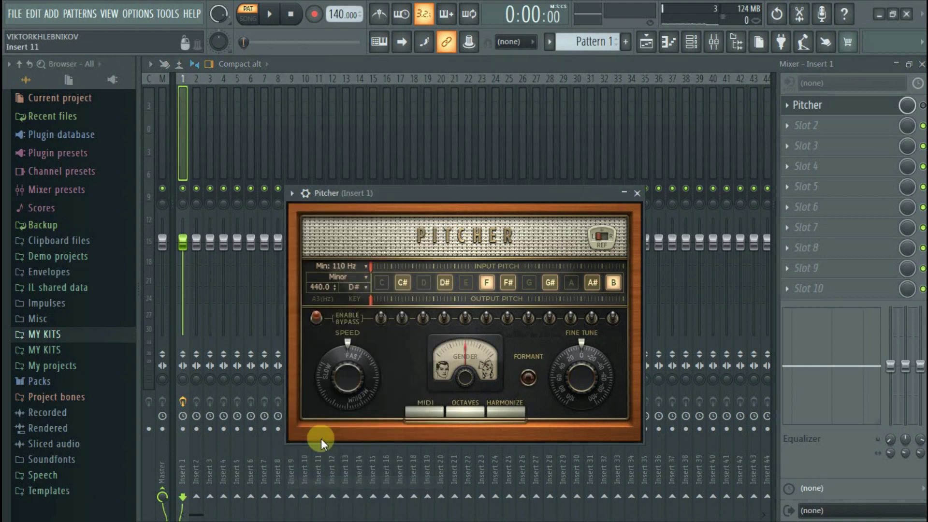
{"action": "left_click_drag", "start_coordinate": [413, 193], "coordinate": [439, 190]}
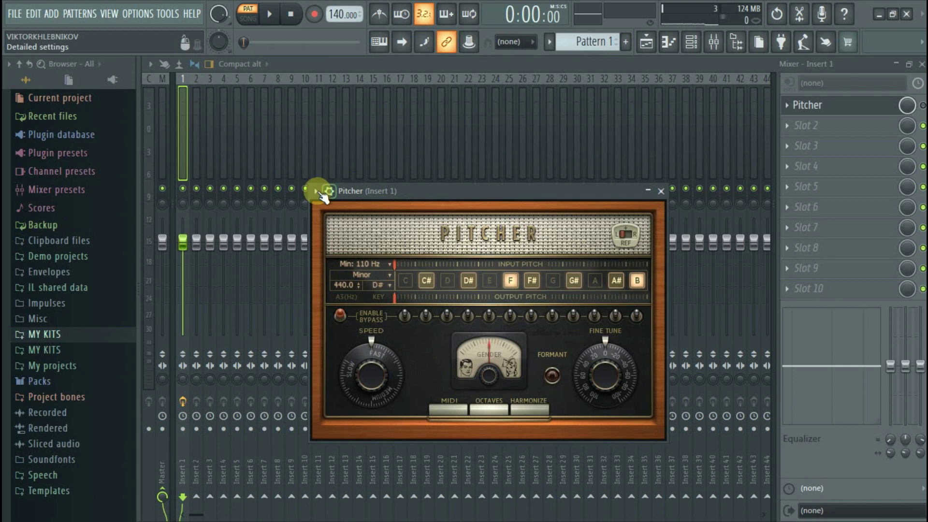
{"action": "left_click", "coordinate": [315, 191]}
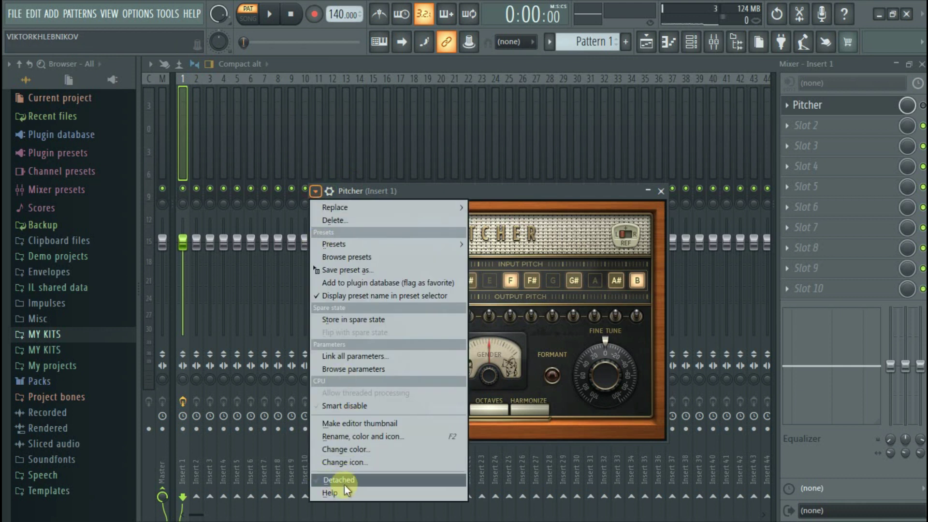
{"action": "left_click", "coordinate": [486, 190]}
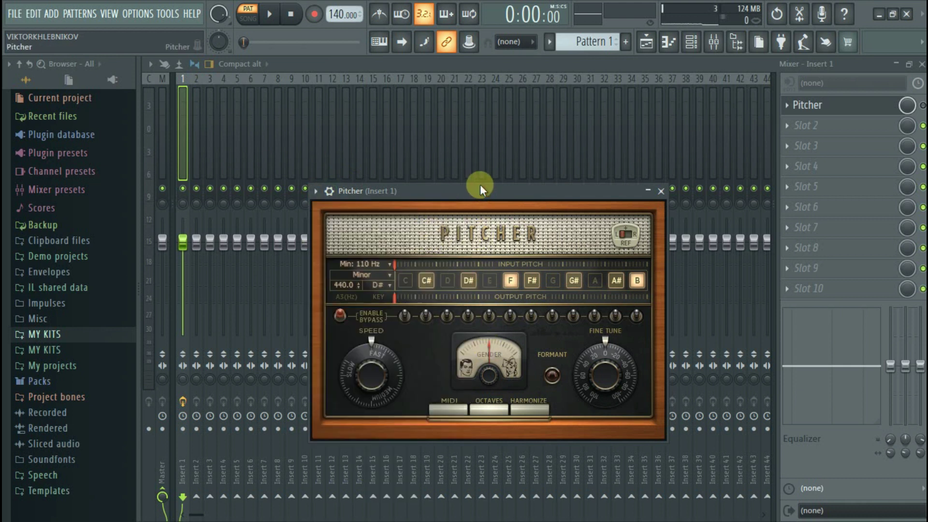
{"action": "left_click_drag", "start_coordinate": [476, 189], "coordinate": [471, 170]}
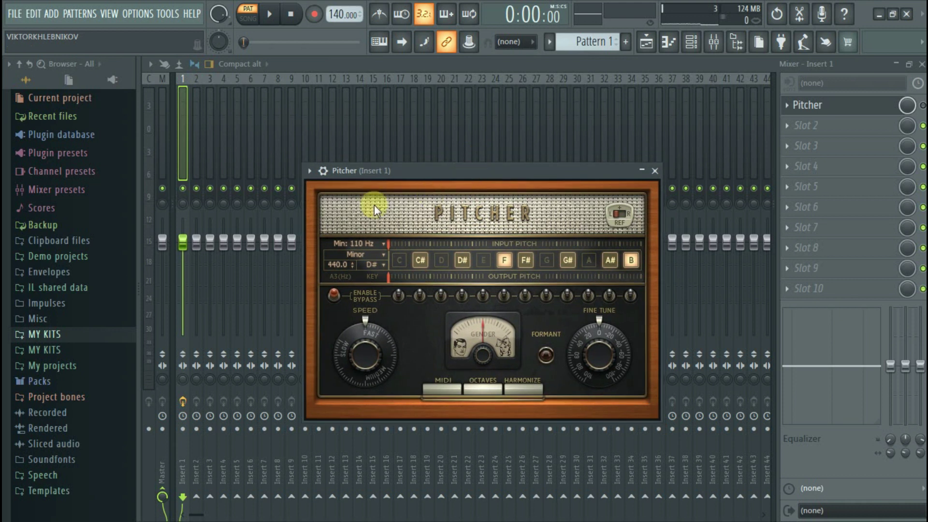
{"action": "left_click", "coordinate": [309, 170]}
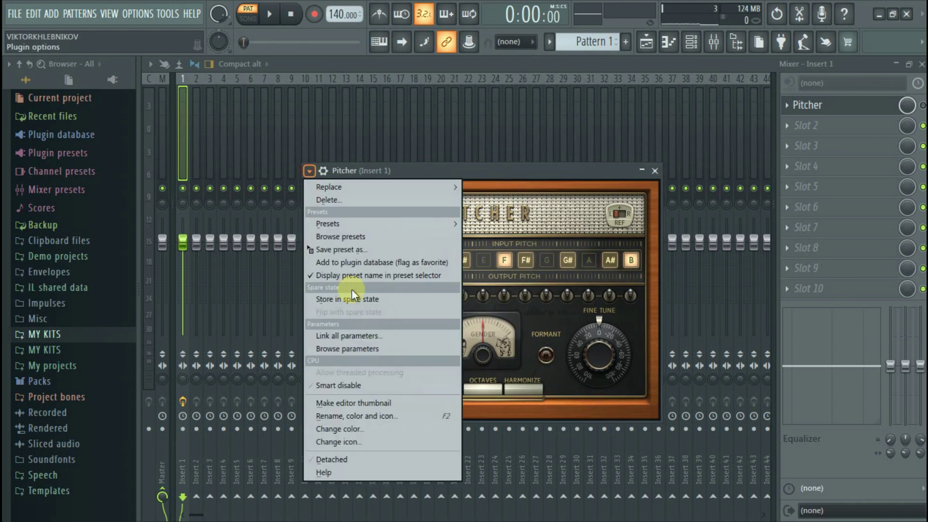
{"action": "left_click", "coordinate": [326, 458]}
{"action": "left_click_drag", "start_coordinate": [417, 187], "coordinate": [403, 216]}
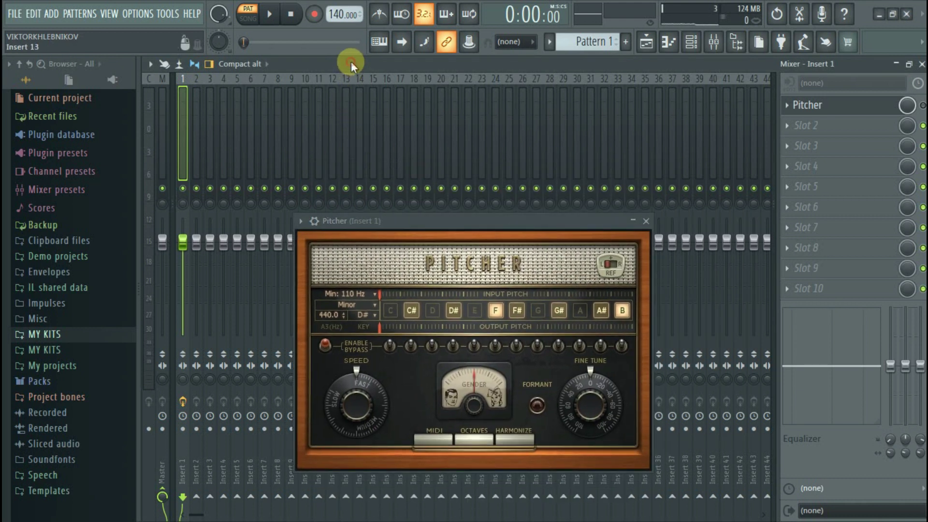
Step: Open the Purity channel's piano roll and move the Pitcher window down to free the upper note grid
{"action": "key", "text": "F5"}
{"action": "left_click_drag", "start_coordinate": [518, 65], "coordinate": [532, 103]}
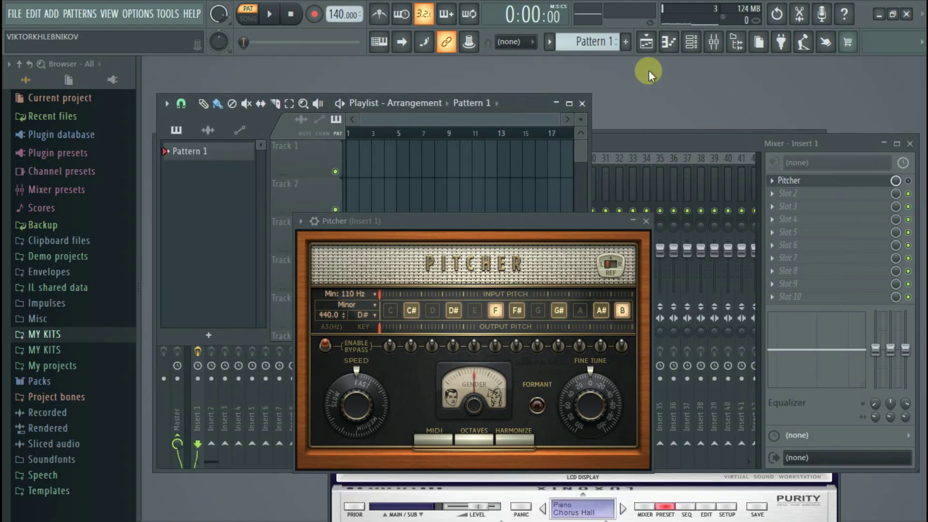
{"action": "left_click", "coordinate": [669, 42]}
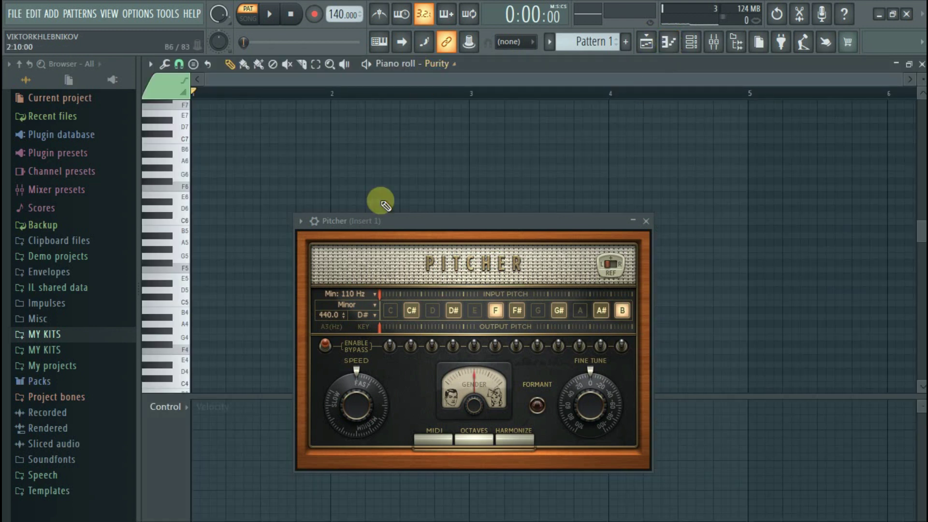
{"action": "left_click_drag", "start_coordinate": [394, 221], "coordinate": [329, 303]}
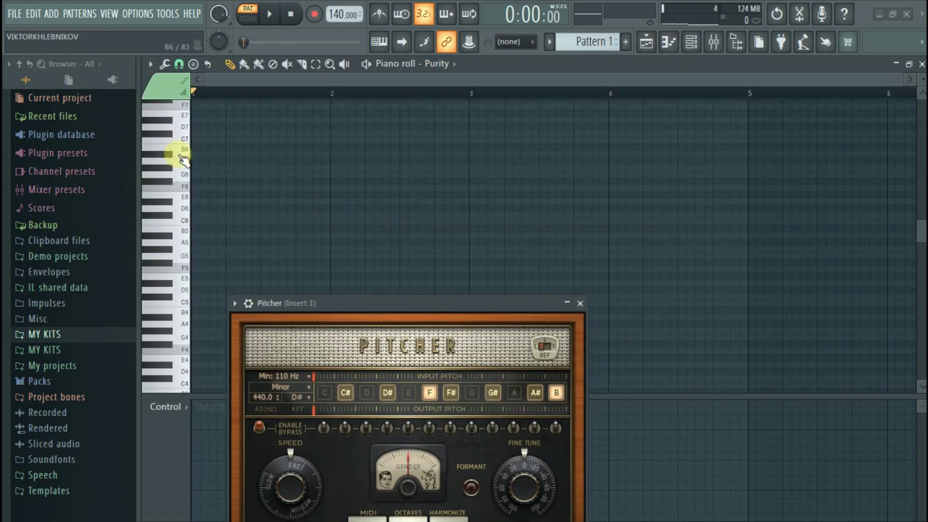
Step: Enlarge the piano roll's note rows and audition several keys on its keyboard, leaving the grid empty
{"action": "left_click_drag", "start_coordinate": [919, 81], "coordinate": [920, 97]}
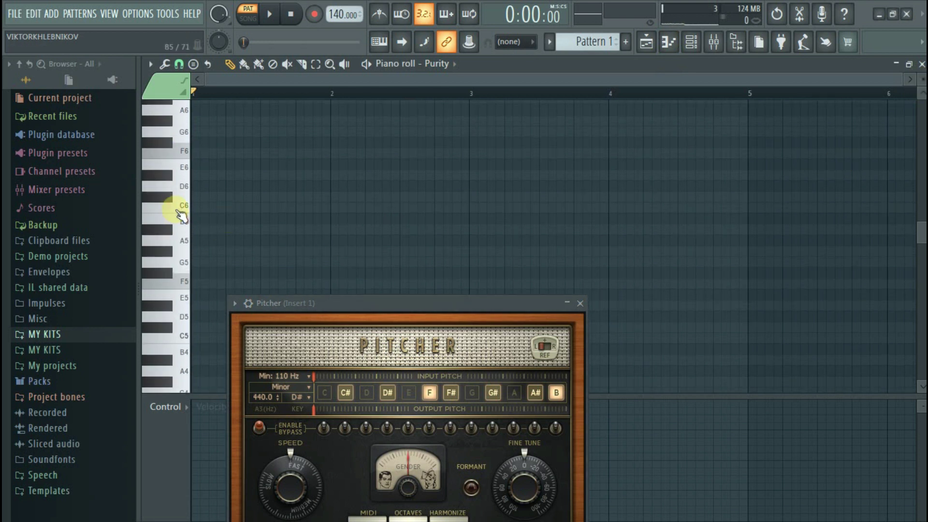
{"action": "left_click", "coordinate": [216, 240]}
{"action": "left_click", "coordinate": [186, 370]}
{"action": "left_click", "coordinate": [183, 263]}
{"action": "left_click", "coordinate": [183, 177]}
{"action": "right_click", "coordinate": [216, 241]}
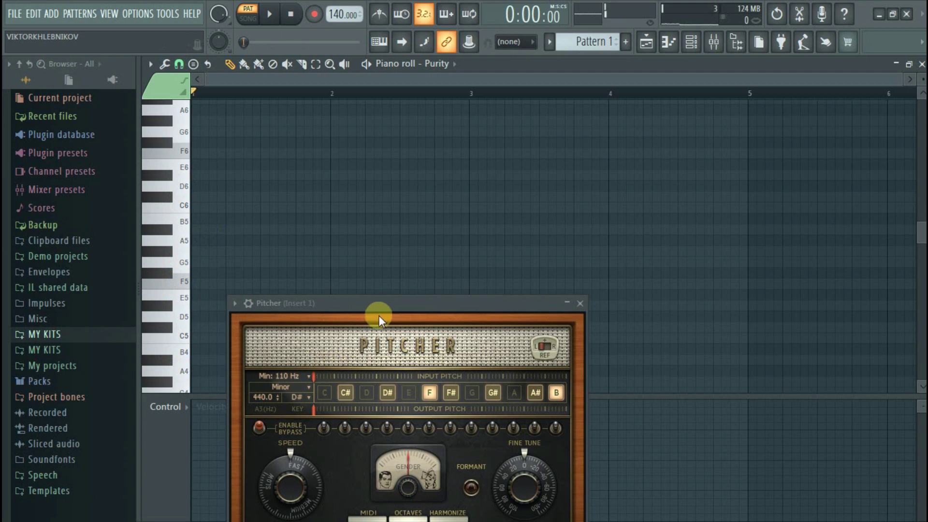
Step: Bring the full Pitcher window into view and examine its scale and key options, keeping D# and Minor
{"action": "left_click_drag", "start_coordinate": [376, 297], "coordinate": [428, 224]}
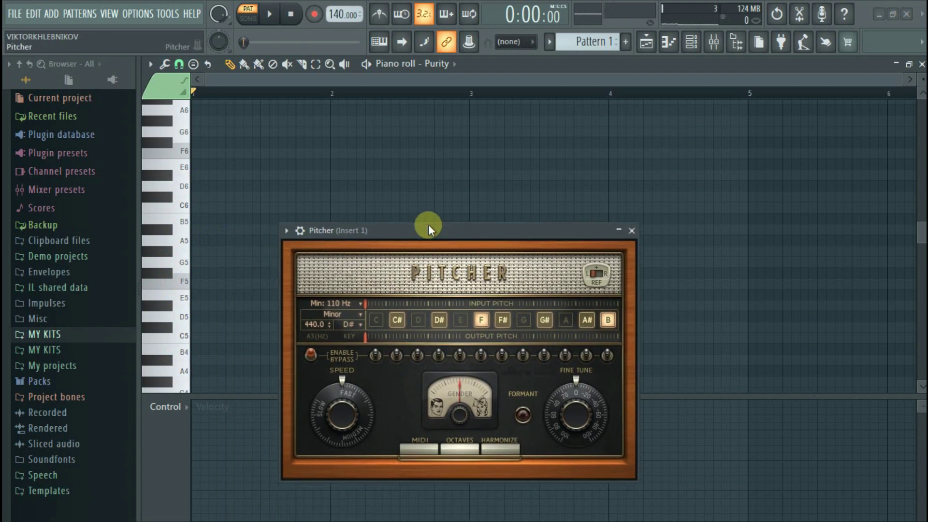
{"action": "left_click", "coordinate": [394, 316]}
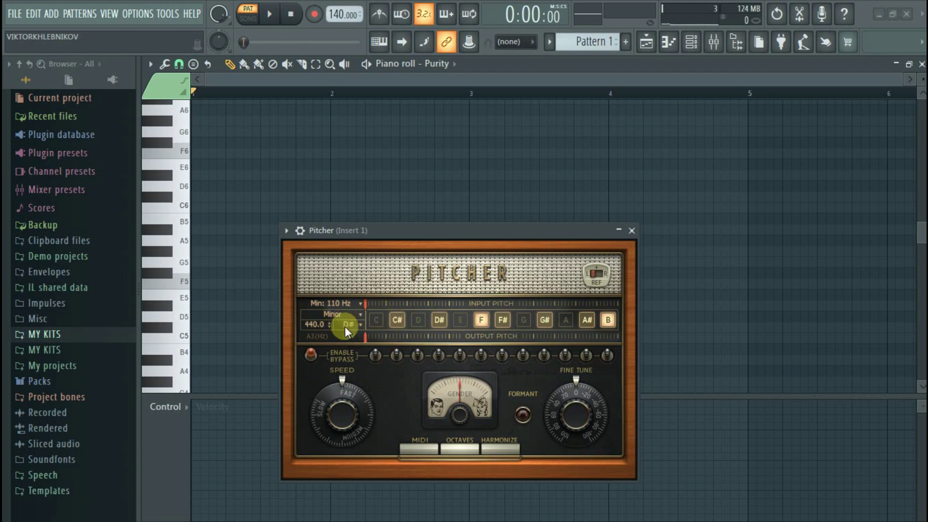
{"action": "left_click", "coordinate": [343, 313]}
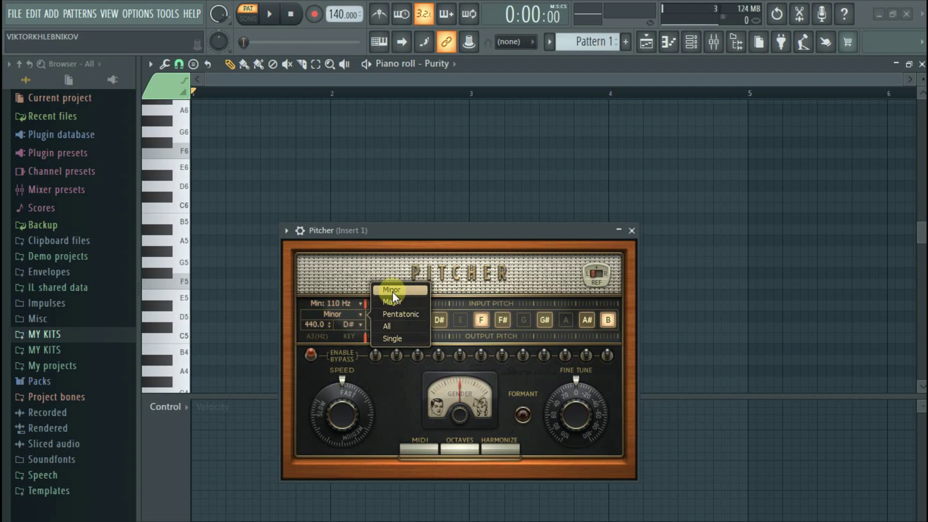
{"action": "left_click", "coordinate": [388, 239]}
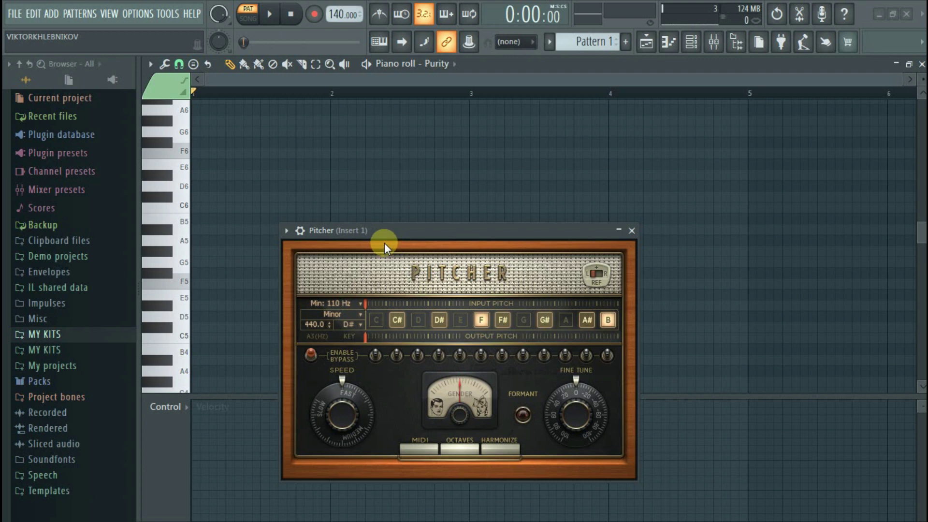
{"action": "left_click_drag", "start_coordinate": [399, 228], "coordinate": [421, 199]}
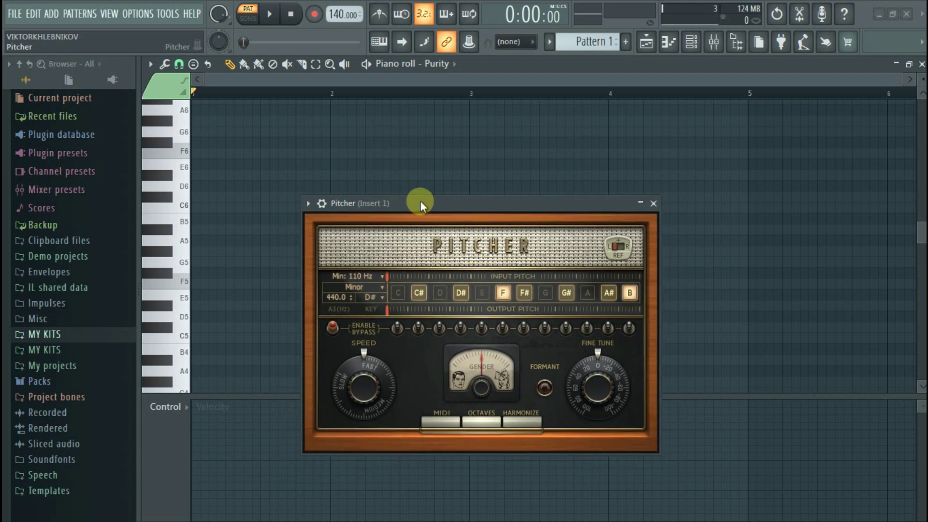
{"action": "left_click", "coordinate": [355, 289]}
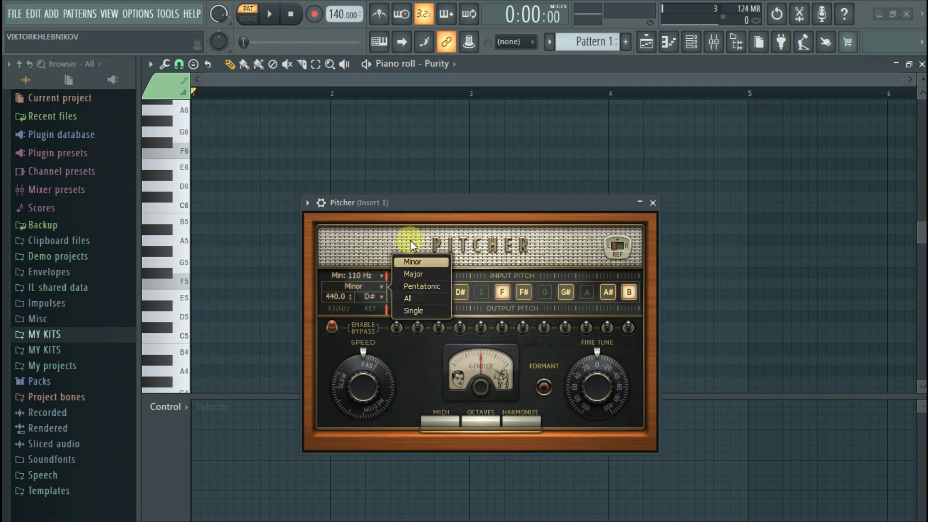
{"action": "left_click", "coordinate": [408, 199]}
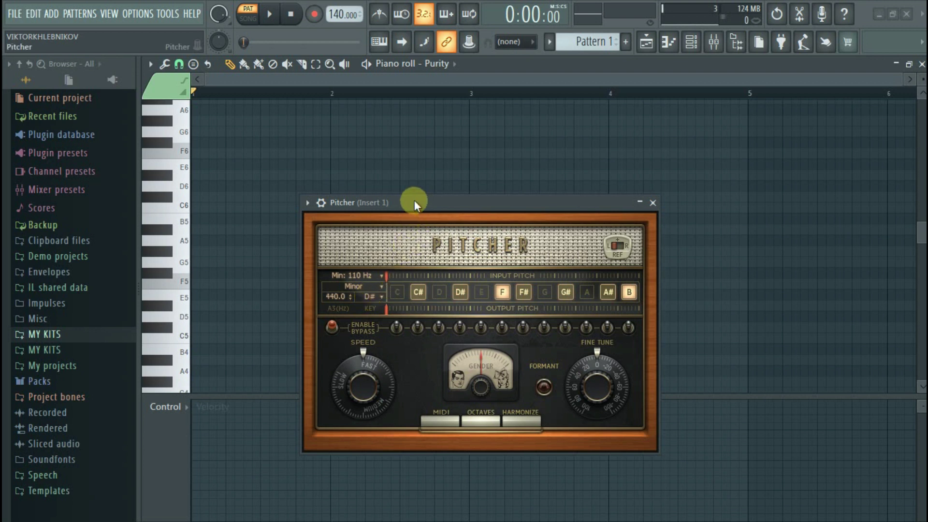
{"action": "left_click", "coordinate": [375, 296]}
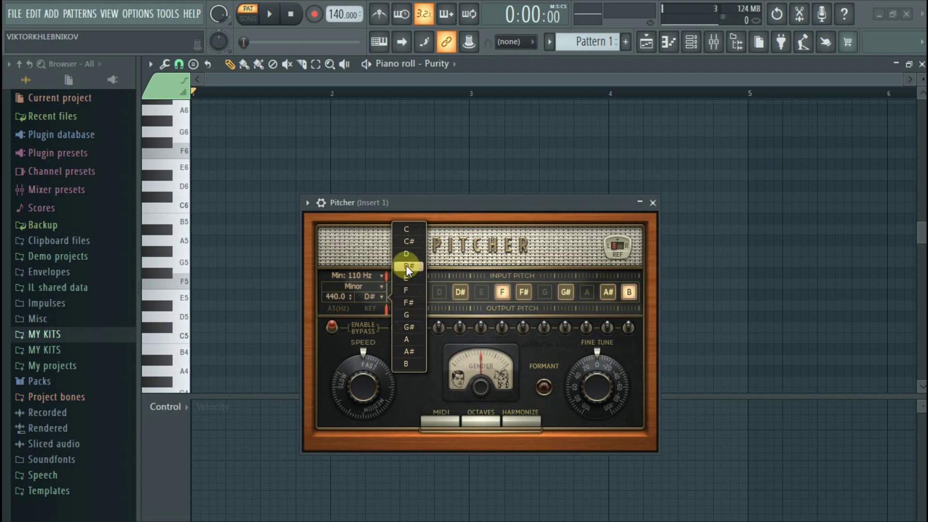
{"action": "left_click", "coordinate": [422, 199]}
Step: Move the Pitcher window down to free the note rows and draw a one-bar D#5 note at the start of bar 1
{"action": "left_click_drag", "start_coordinate": [422, 199], "coordinate": [340, 330]}
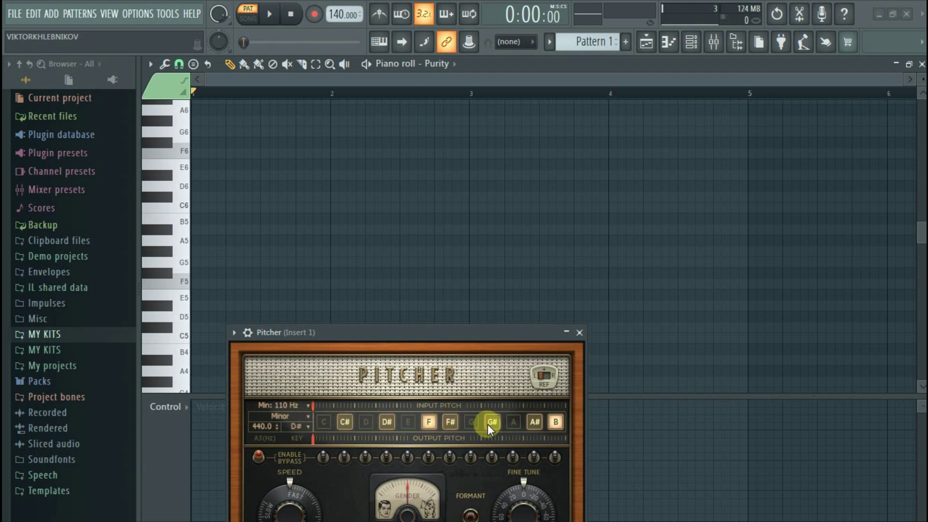
{"action": "left_click", "coordinate": [513, 421]}
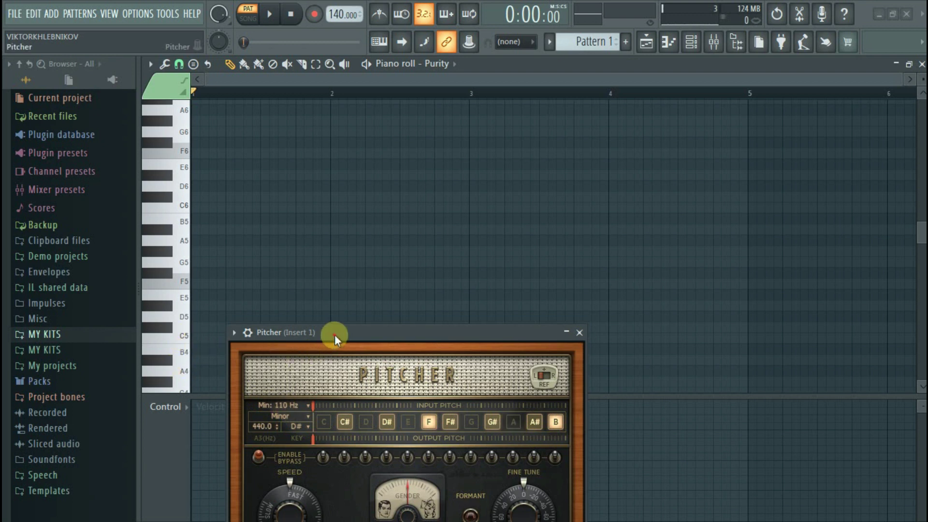
{"action": "left_click_drag", "start_coordinate": [332, 333], "coordinate": [298, 360]}
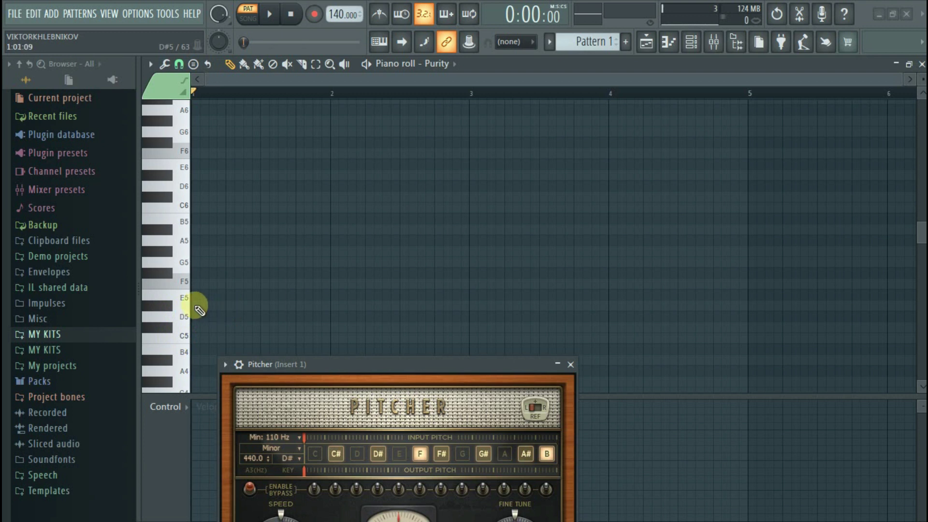
{"action": "left_click_drag", "start_coordinate": [196, 307], "coordinate": [330, 329]}
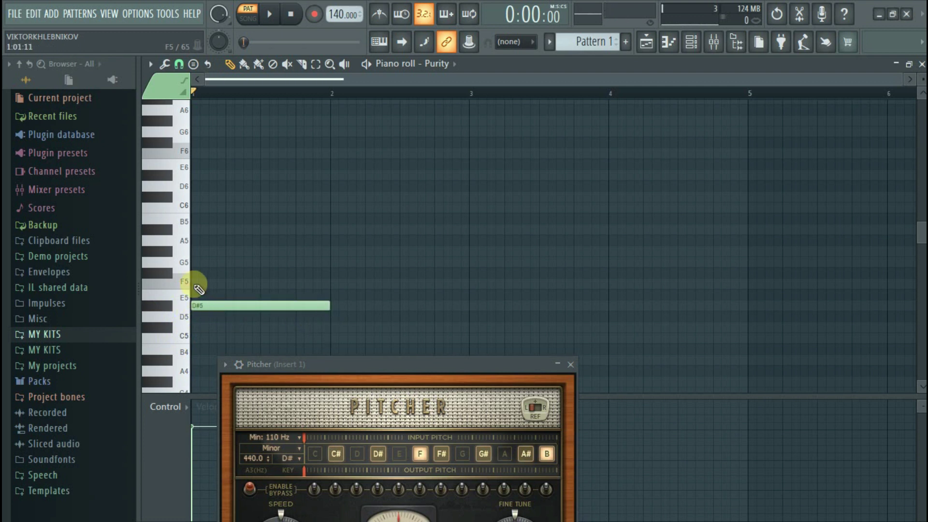
Step: Add one-bar F#5 and A#5 notes above the D#5 in bar 1 and play back the chord
{"action": "left_click", "coordinate": [362, 453]}
{"action": "left_click_drag", "start_coordinate": [367, 363], "coordinate": [374, 333]}
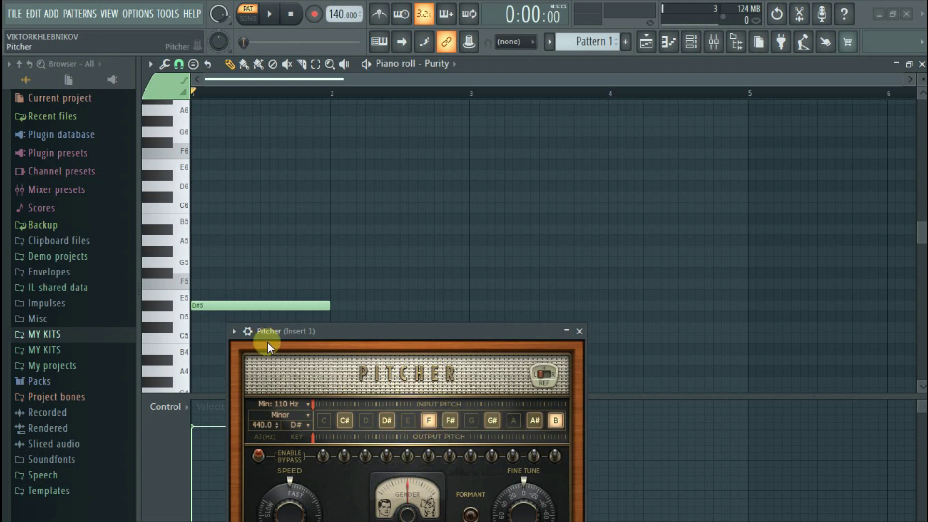
{"action": "left_click", "coordinate": [202, 273]}
{"action": "left_click_drag", "start_coordinate": [237, 273], "coordinate": [229, 273]}
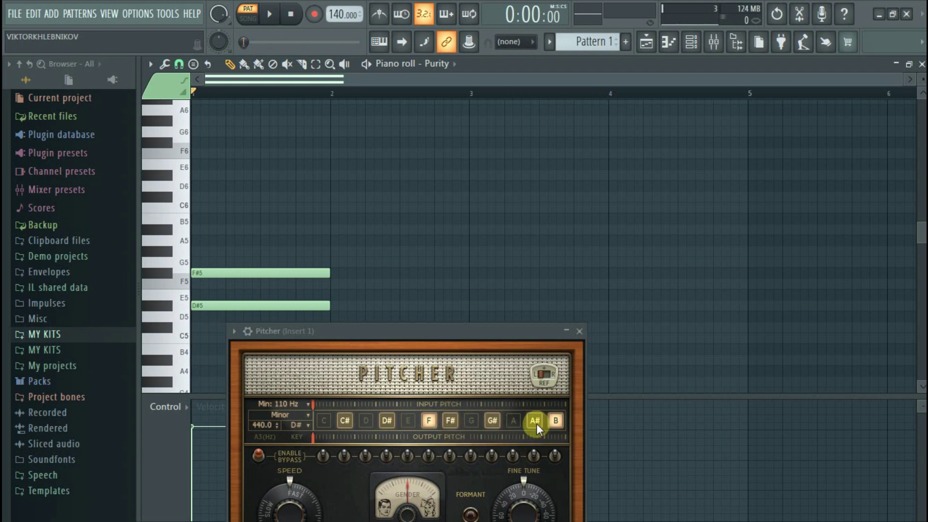
{"action": "left_click", "coordinate": [198, 230]}
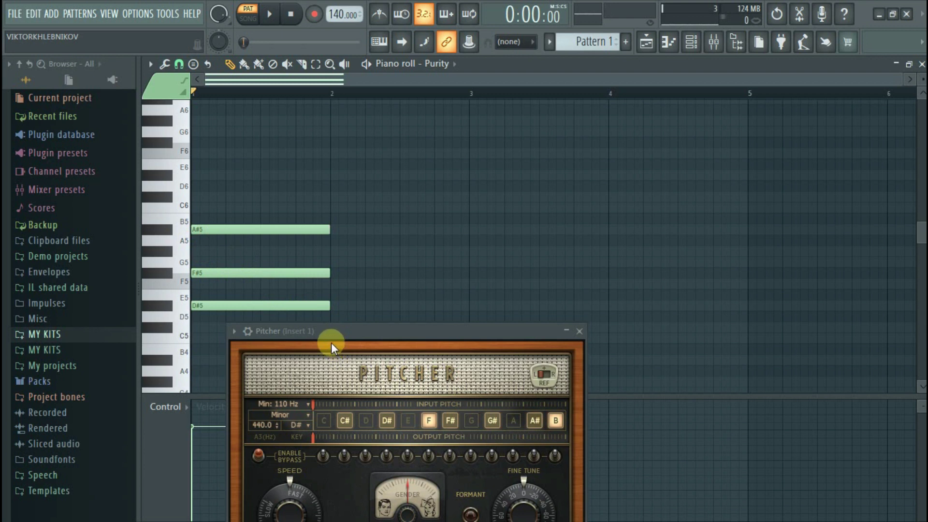
{"action": "left_click", "coordinate": [272, 14]}
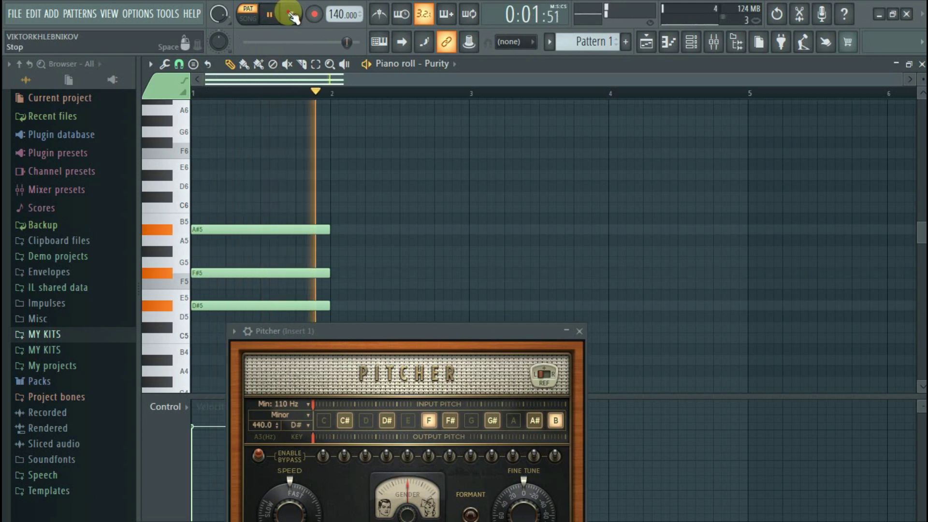
{"action": "left_click", "coordinate": [290, 14]}
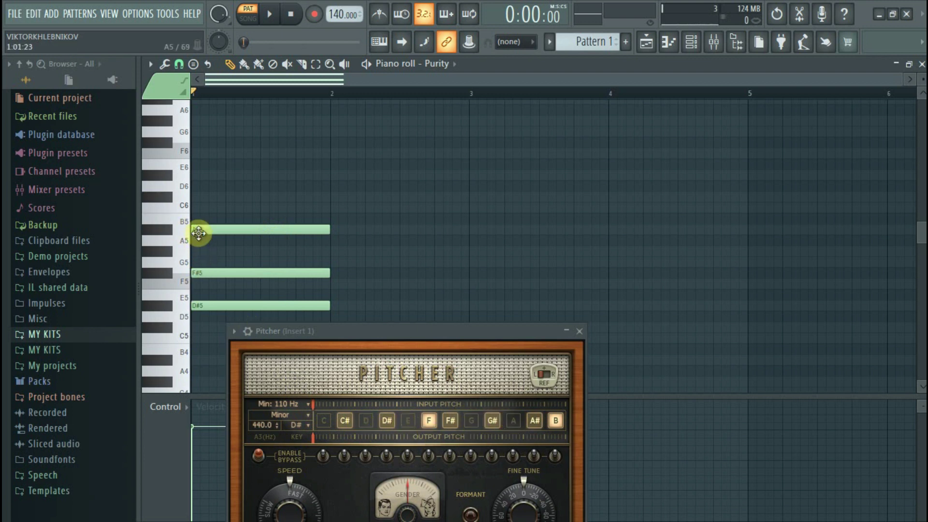
Step: Try a one-bar D6 note on top of the bar 1 chord and play it back
{"action": "left_click", "coordinate": [198, 190]}
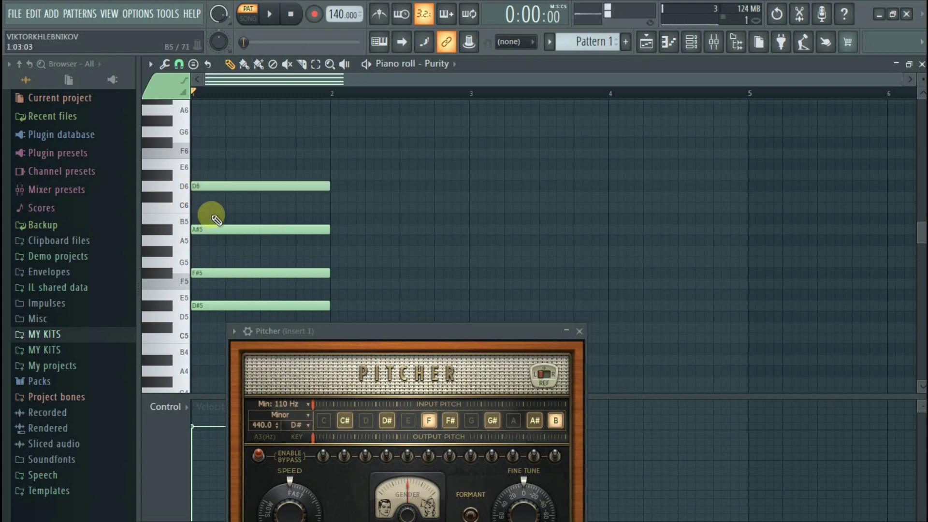
{"action": "left_click", "coordinate": [269, 14]}
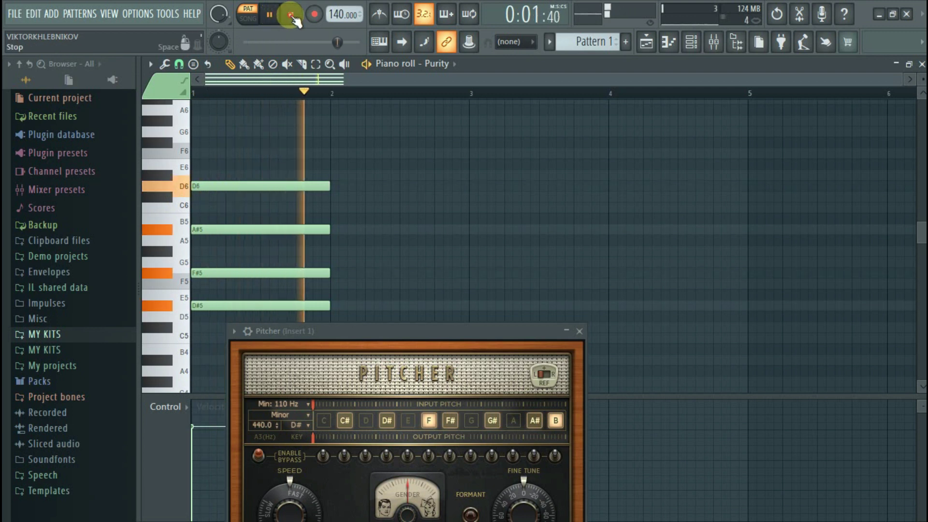
{"action": "left_click", "coordinate": [289, 15]}
{"action": "left_click", "coordinate": [244, 64]}
{"action": "left_click", "coordinate": [269, 14]}
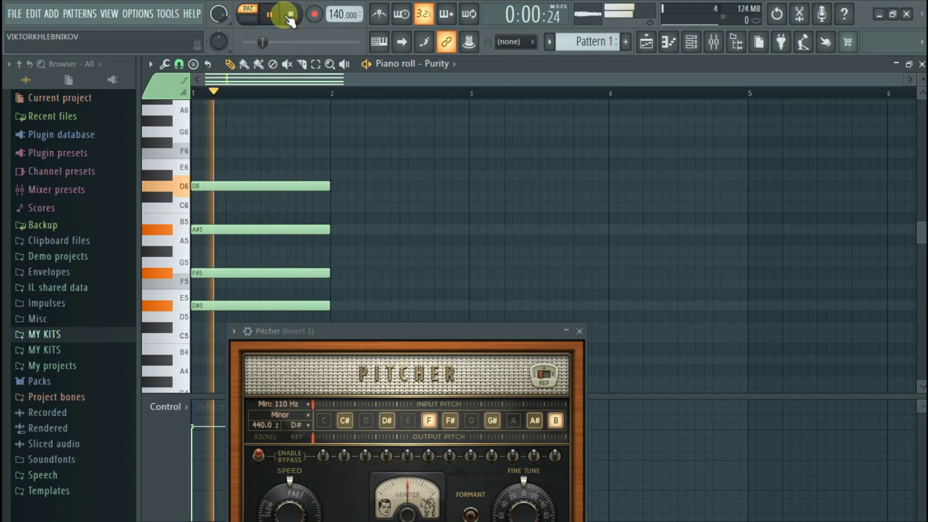
{"action": "left_click", "coordinate": [290, 14]}
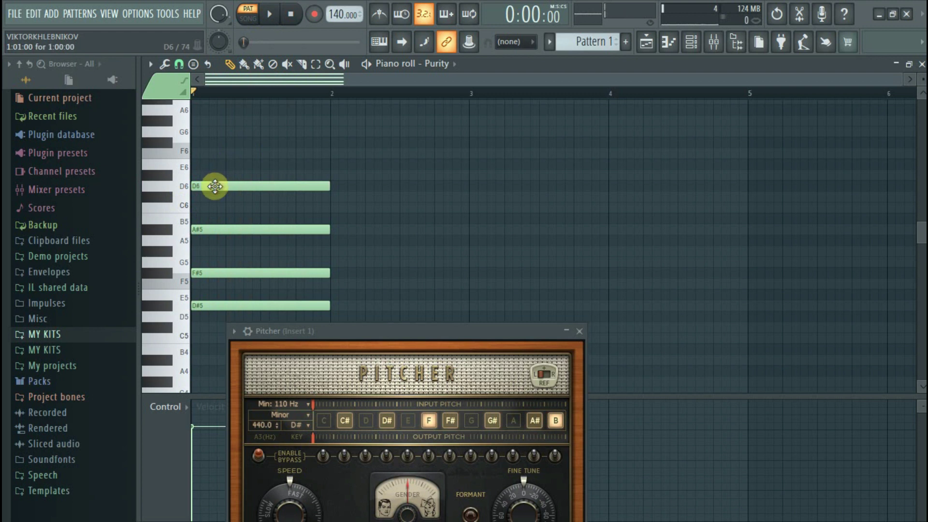
Step: Raise the chord's top note to D#6 for a playback test and delete that note
{"action": "left_click", "coordinate": [215, 185]}
{"action": "left_click_drag", "start_coordinate": [215, 185], "coordinate": [216, 175]}
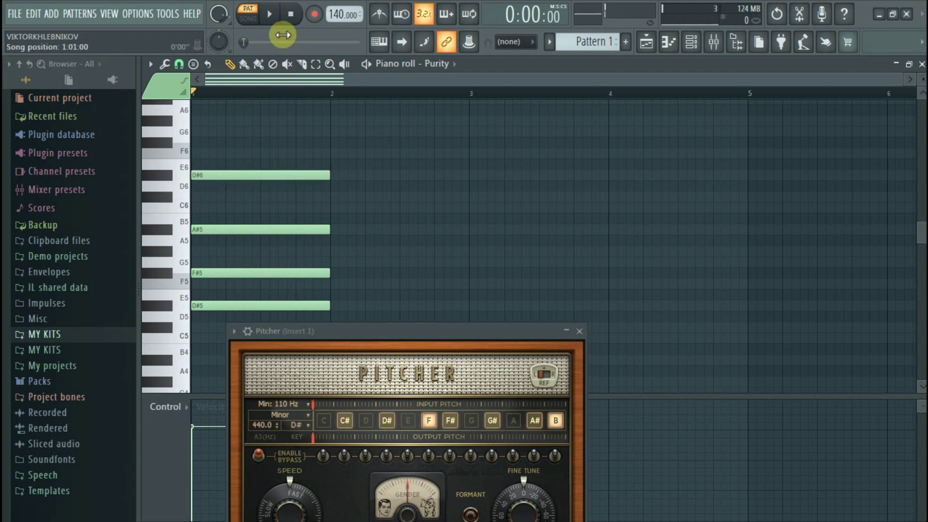
{"action": "left_click", "coordinate": [269, 14]}
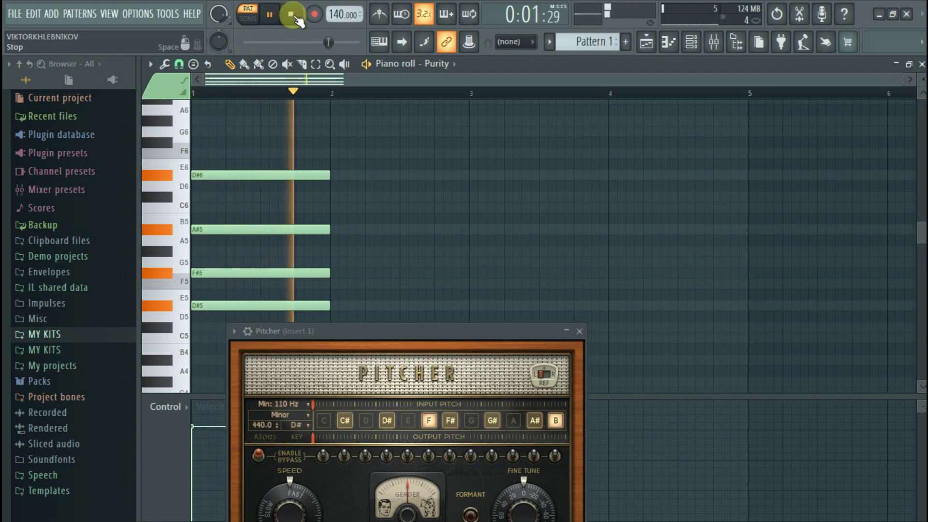
{"action": "left_click", "coordinate": [290, 14]}
{"action": "right_click", "coordinate": [244, 175]}
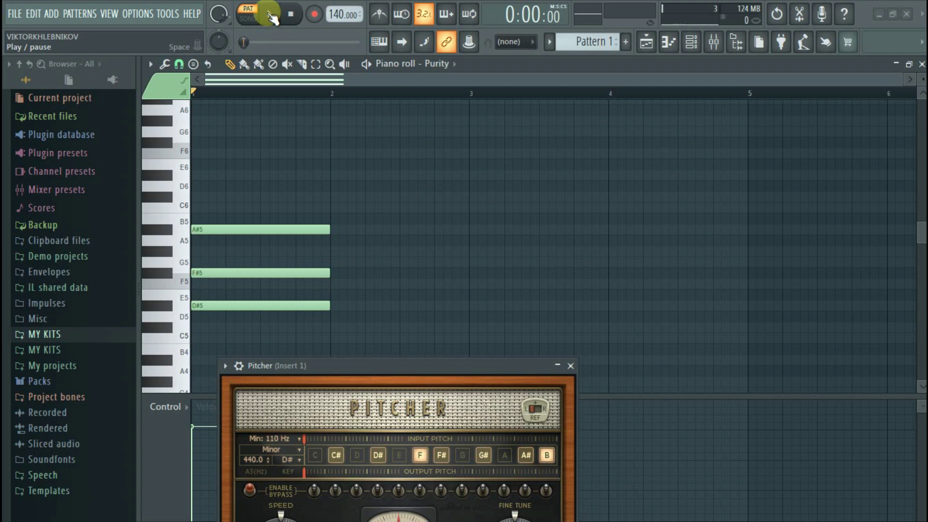
Step: Play back the three-note chord and set the project tempo to 113 BPM
{"action": "left_click", "coordinate": [273, 17]}
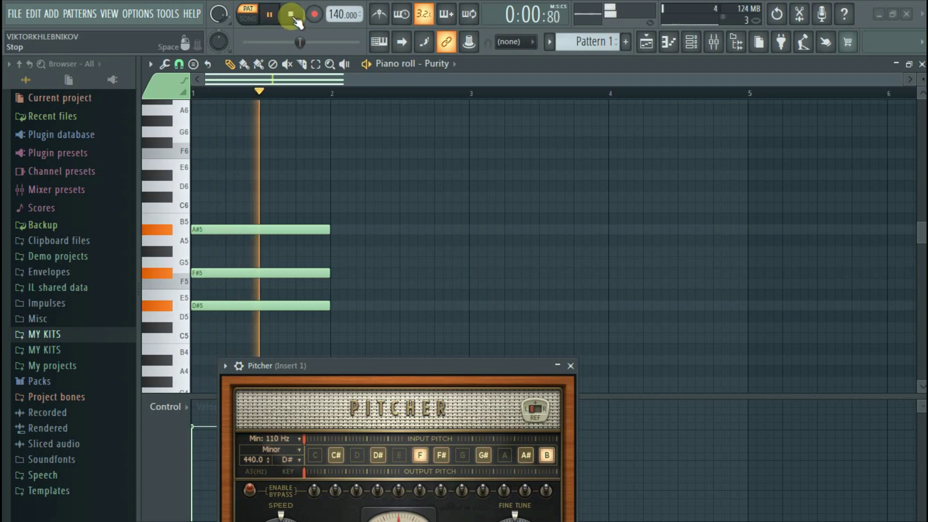
{"action": "left_click", "coordinate": [292, 15]}
{"action": "left_click_drag", "start_coordinate": [341, 14], "coordinate": [341, 57]}
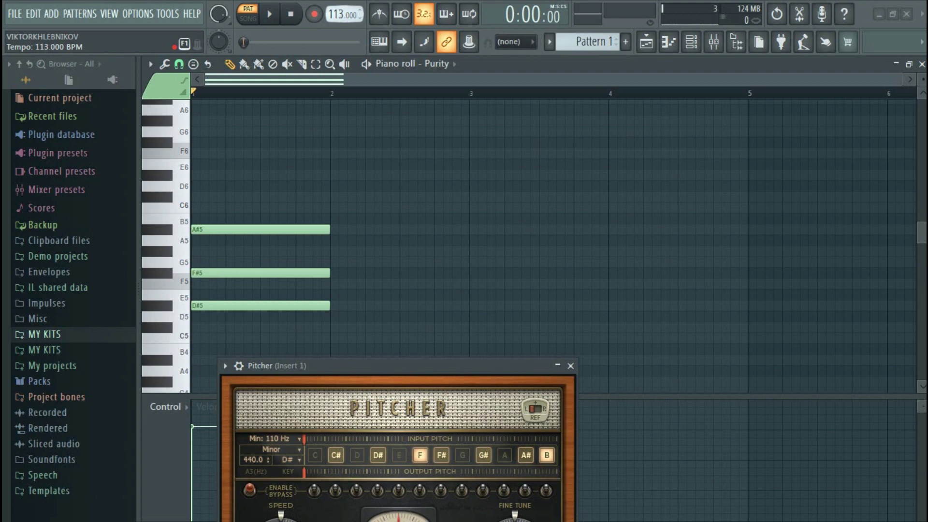
{"action": "key", "text": "ctrl+s"}
{"action": "left_click", "coordinate": [291, 18]}
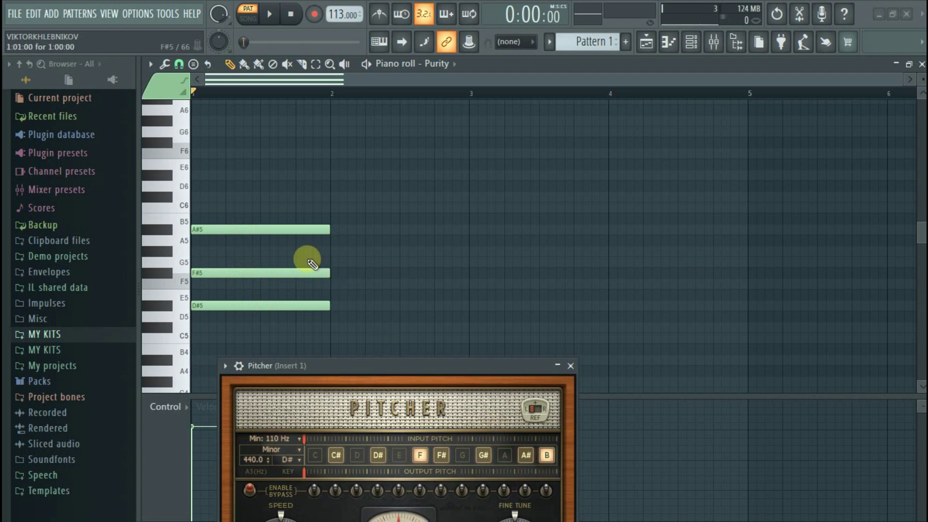
Step: Move the Pitcher window below the note grid and place a one-bar C#5 note at the start of bar 2
{"action": "left_click", "coordinate": [545, 455]}
{"action": "left_click_drag", "start_coordinate": [358, 363], "coordinate": [368, 406]}
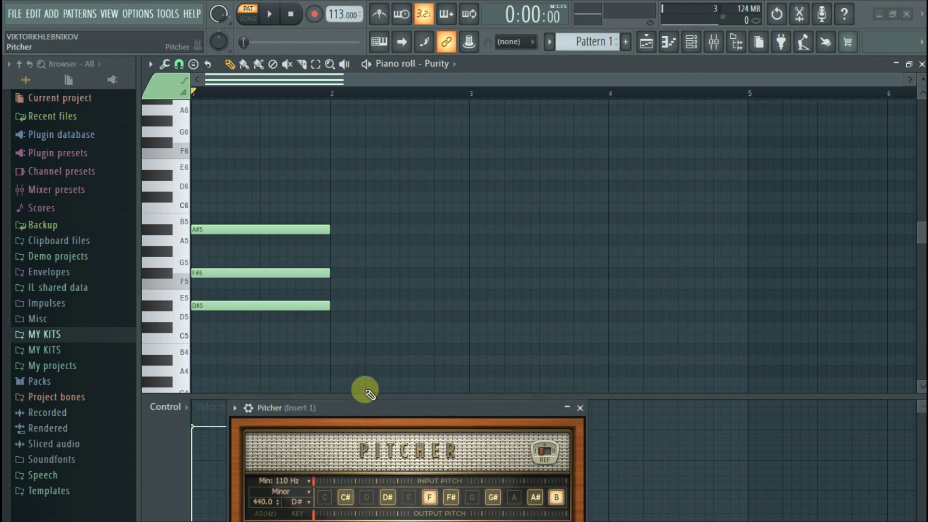
{"action": "left_click", "coordinate": [334, 327]}
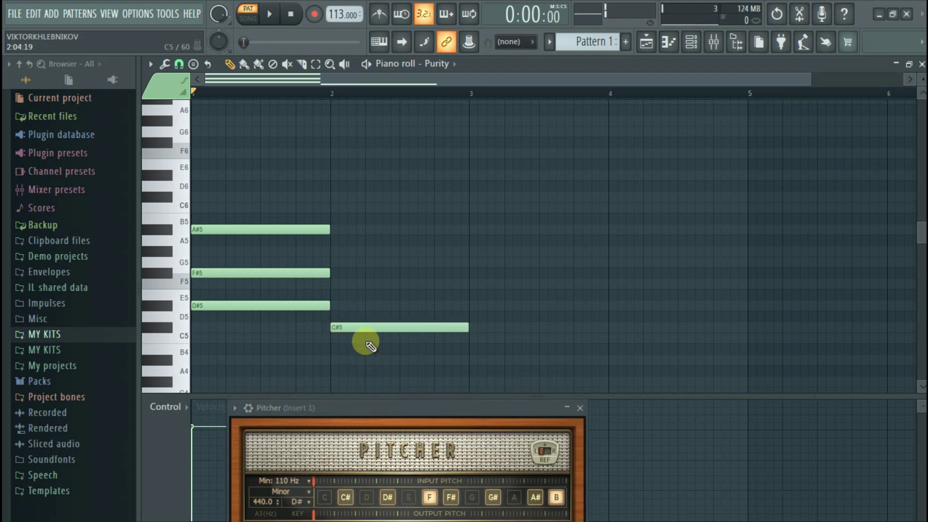
Step: Place one-bar F5 and G#5 notes above the C#5 in bar 2, following Pitcher's highlighted scale notes
{"action": "left_click", "coordinate": [365, 497]}
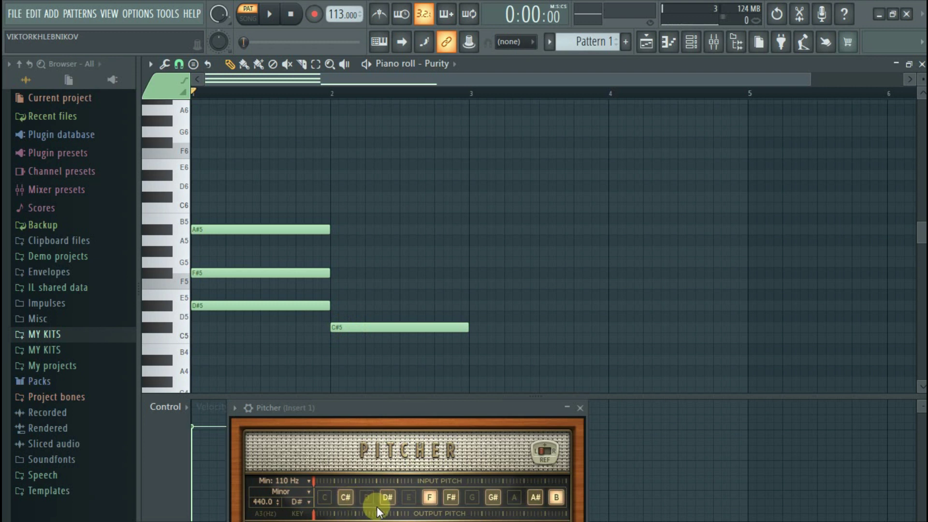
{"action": "left_click", "coordinate": [428, 498]}
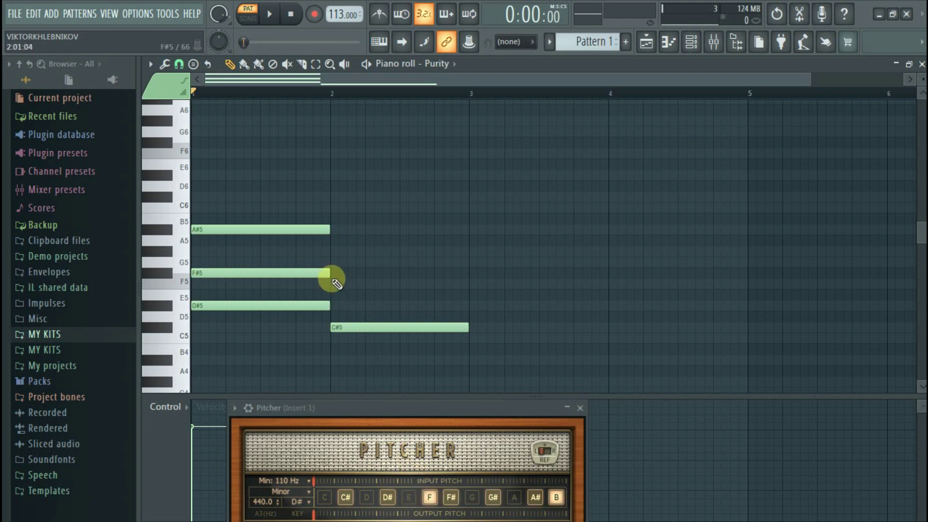
{"action": "left_click", "coordinate": [337, 283]}
{"action": "left_click", "coordinate": [428, 498]}
{"action": "left_click", "coordinate": [448, 498]}
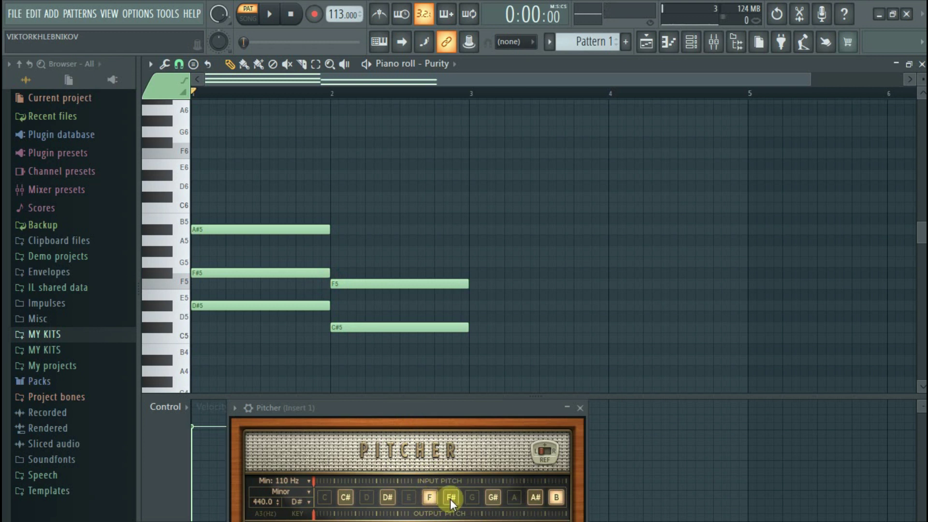
{"action": "left_click", "coordinate": [492, 496]}
{"action": "left_click", "coordinate": [331, 249]}
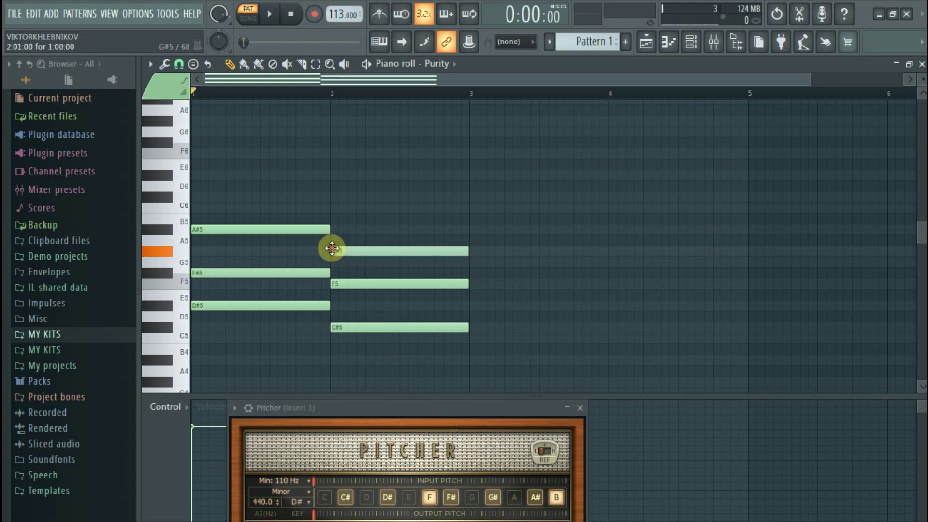
Step: Play back the two chords in bars 1 and 2 and stop playback
{"action": "left_click", "coordinate": [270, 12]}
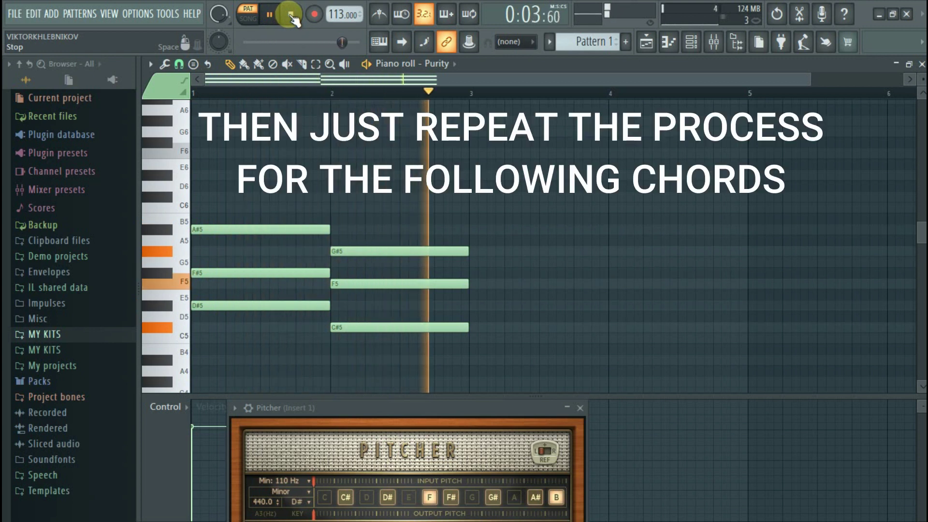
{"action": "left_click", "coordinate": [290, 16]}
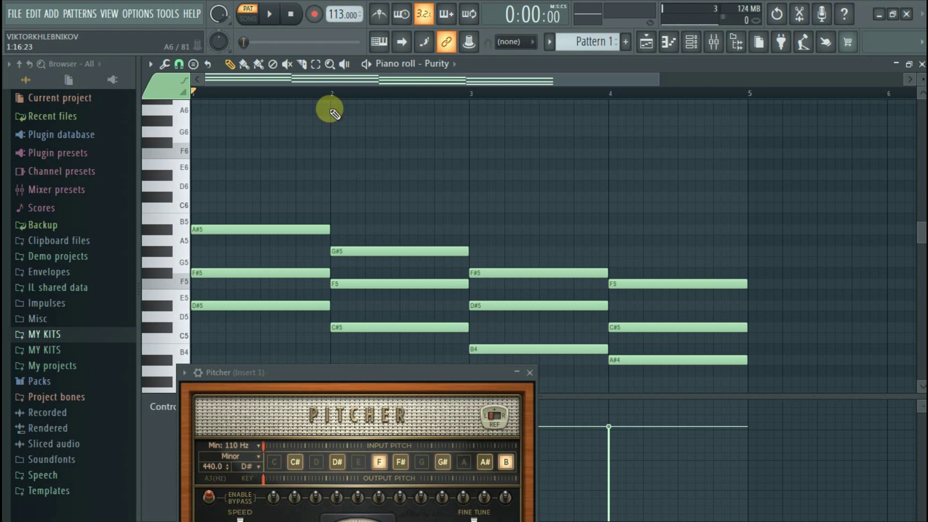
Step: Play back the four-chord progression twice to hear how the chords follow each other
{"action": "key", "text": "space"}
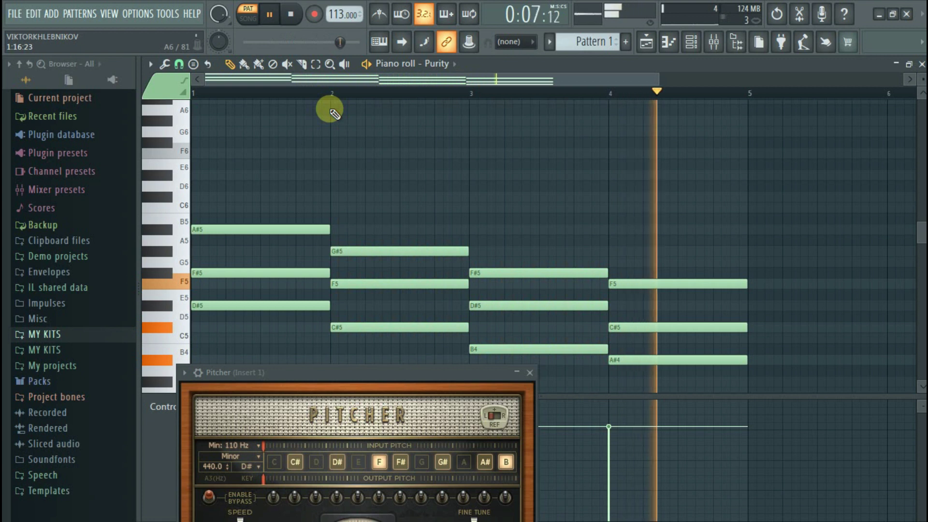
{"action": "key", "text": "space"}
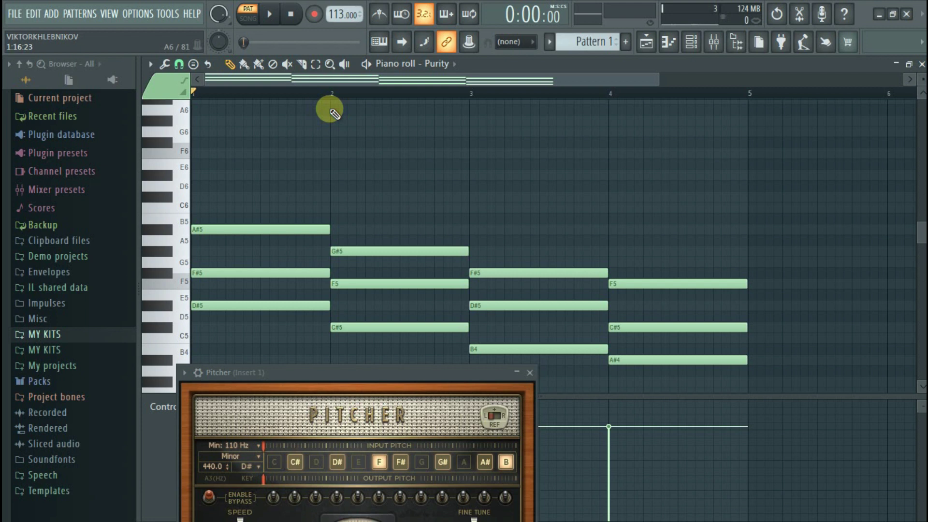
{"action": "scroll", "coordinate": [319, 289], "scroll_direction": "down", "scroll_amount": 2}
{"action": "key", "text": "space"}
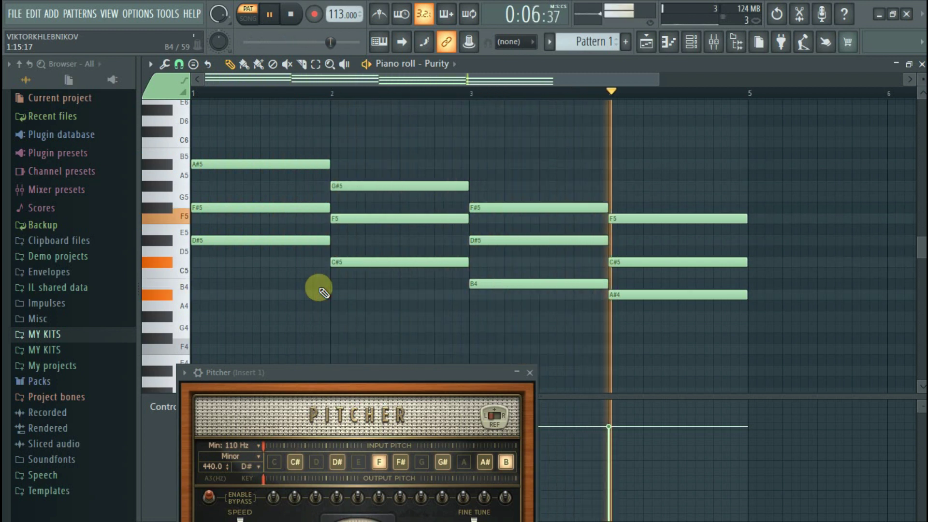
{"action": "key", "text": "space"}
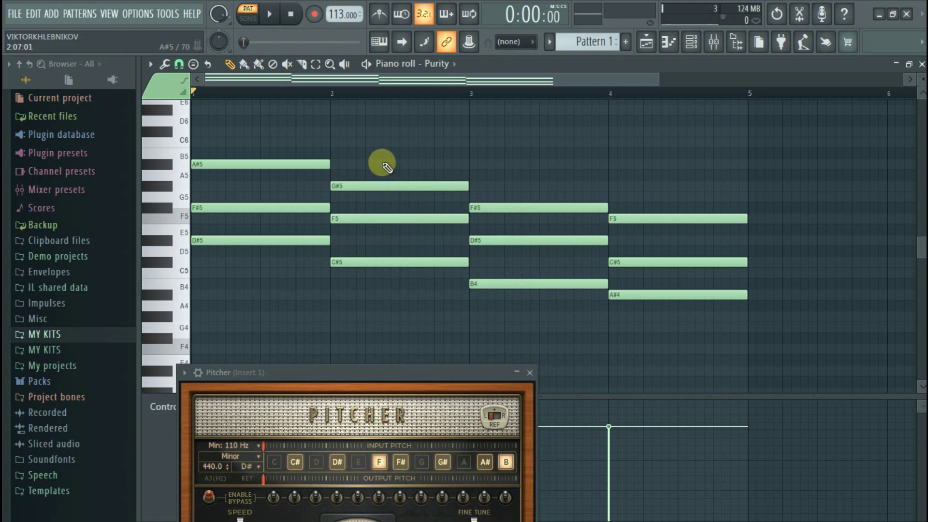
Step: Select the chords in bars 2 and 3 and swap their order with a horizontal flip that preserves start times, without a vertical flip
{"action": "left_click_drag", "start_coordinate": [381, 148], "coordinate": [523, 328]}
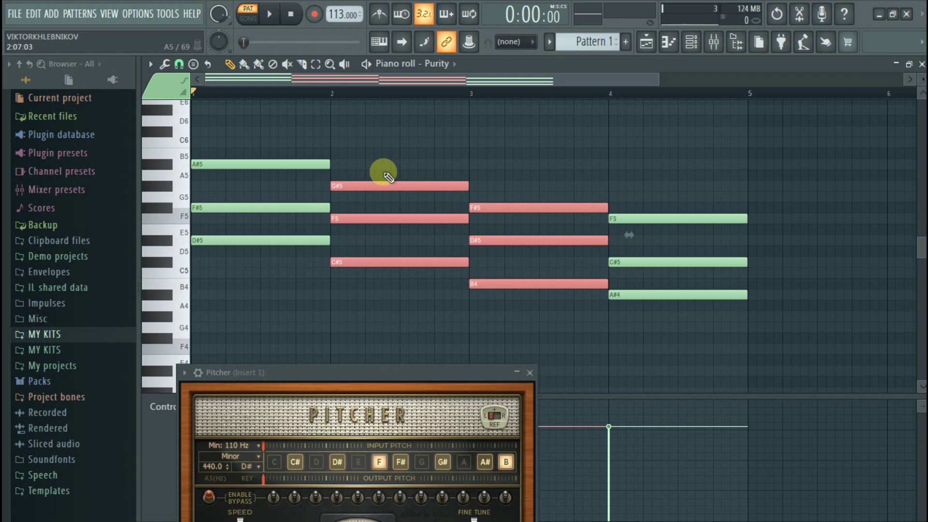
{"action": "key", "text": "alt+y"}
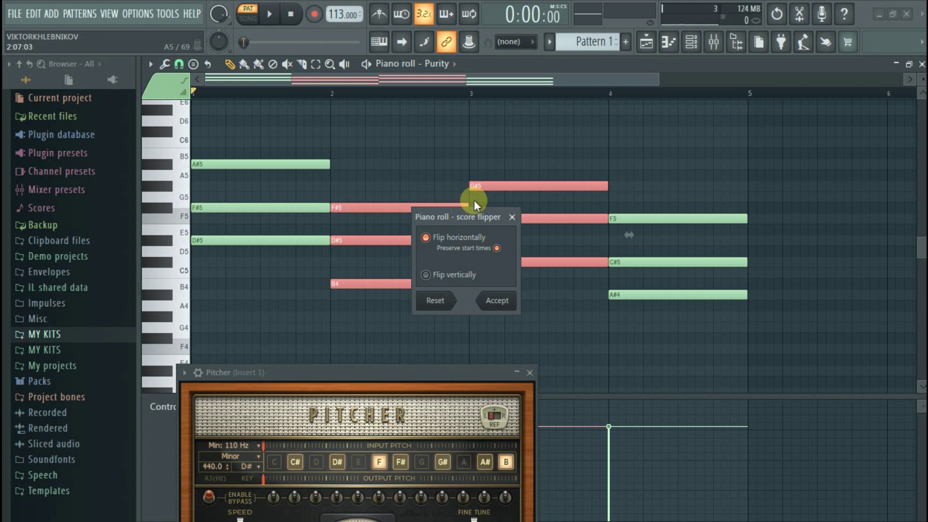
{"action": "left_click_drag", "start_coordinate": [472, 219], "coordinate": [569, 265]}
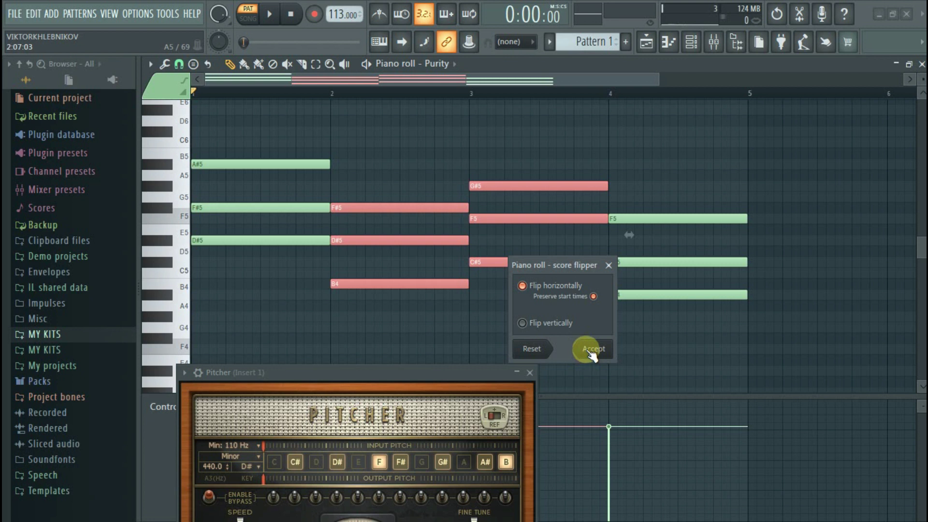
{"action": "left_click", "coordinate": [523, 323]}
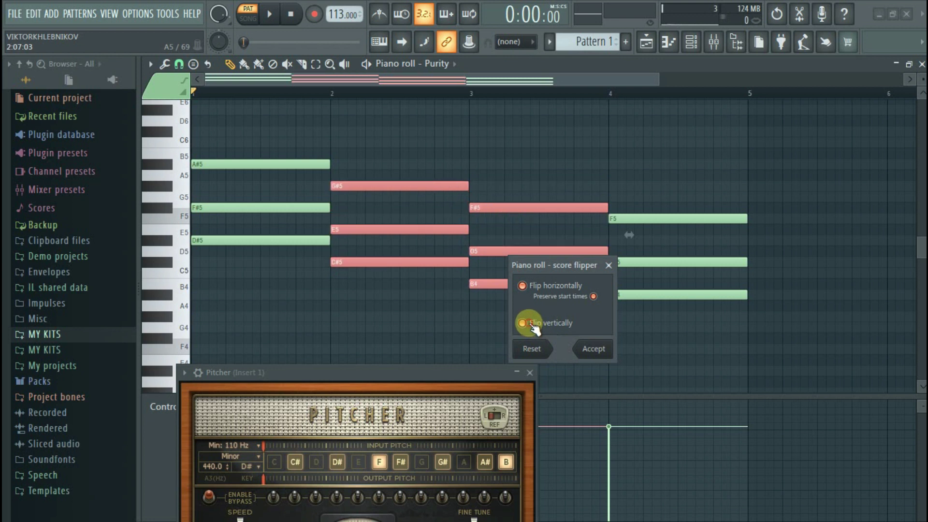
{"action": "left_click", "coordinate": [531, 289]}
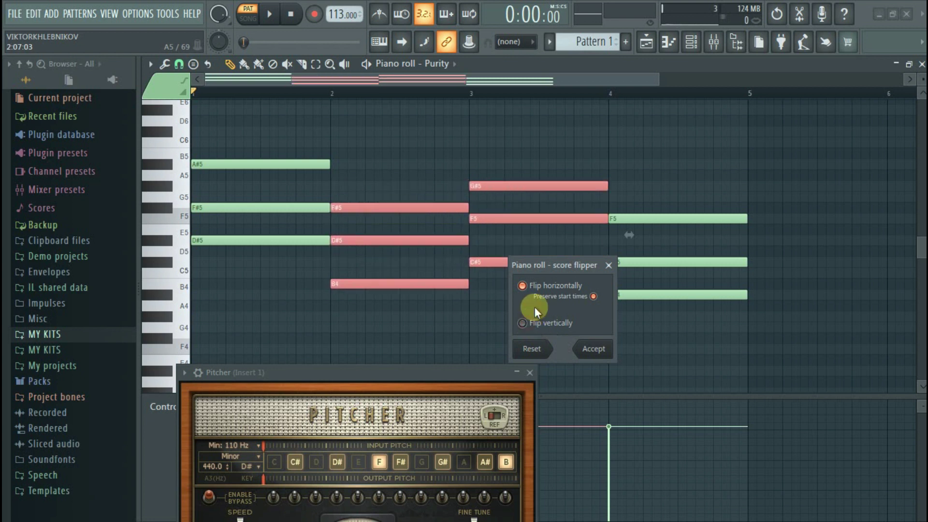
{"action": "left_click", "coordinate": [529, 290]}
{"action": "left_click", "coordinate": [594, 355]}
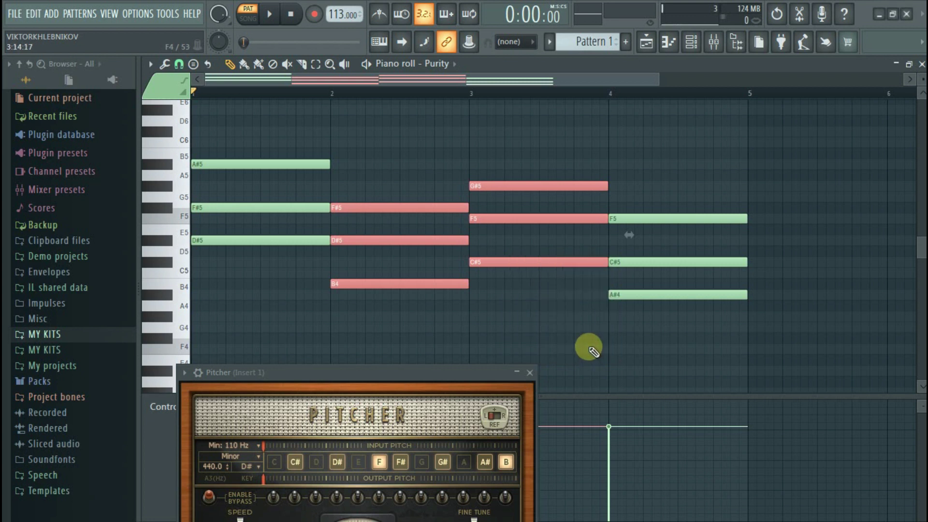
Step: Play back the progression with the swapped middle chords and deselect the notes
{"action": "key", "text": "space"}
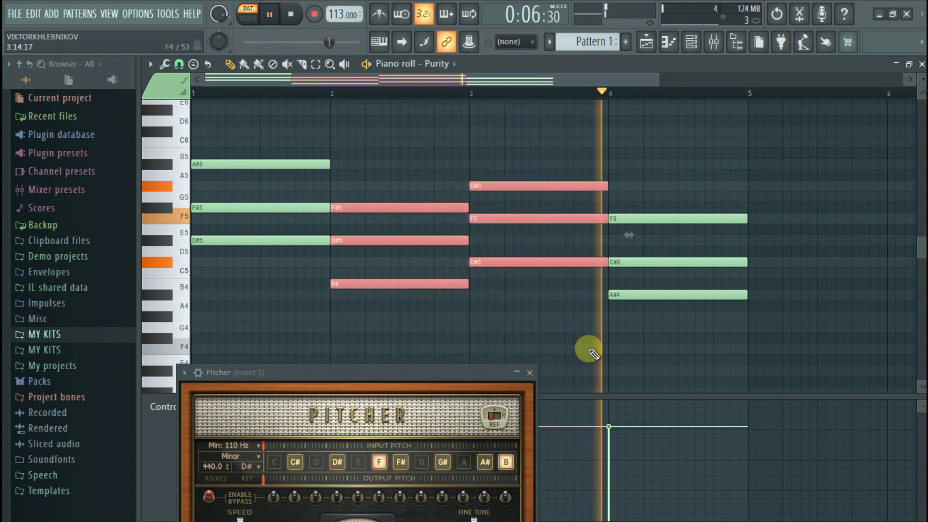
{"action": "key", "text": "space"}
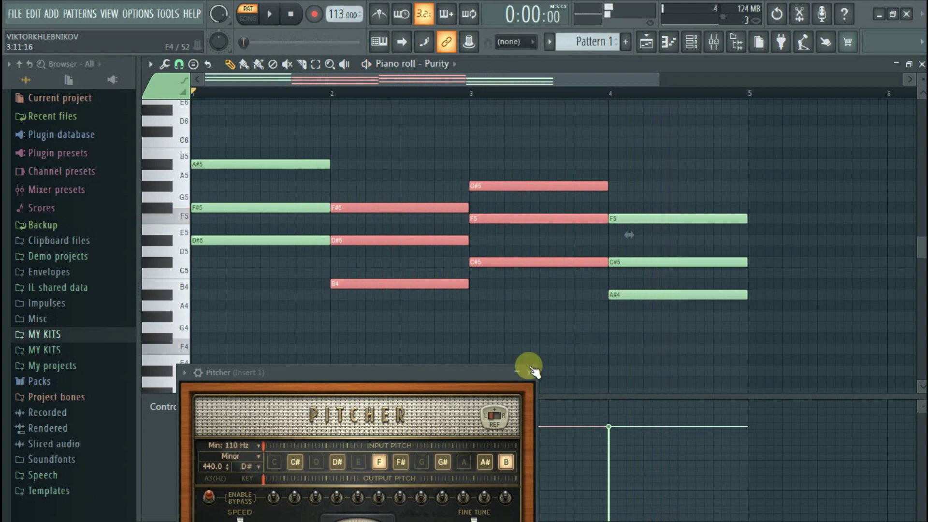
{"action": "left_click", "coordinate": [520, 332]}
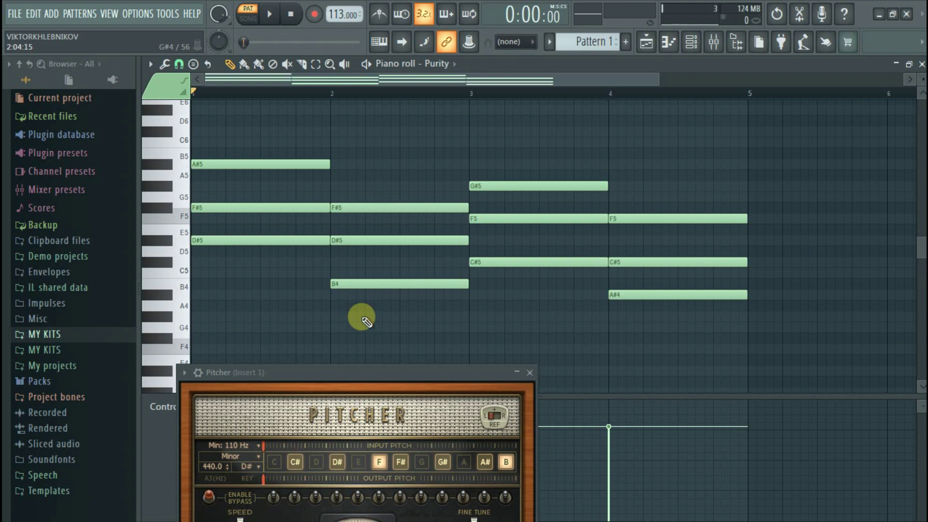
Step: Move the Pitcher window lower so it clears the low octaves of the note grid
{"action": "scroll", "coordinate": [358, 319], "scroll_direction": "down", "scroll_amount": 2}
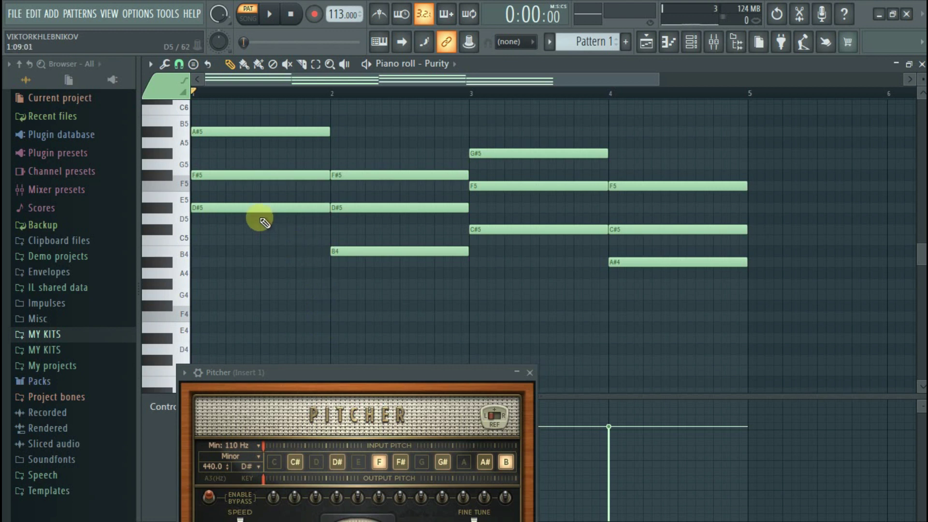
{"action": "scroll", "coordinate": [249, 240], "scroll_direction": "down", "scroll_amount": 2}
{"action": "scroll", "coordinate": [249, 240], "scroll_direction": "up", "scroll_amount": 2}
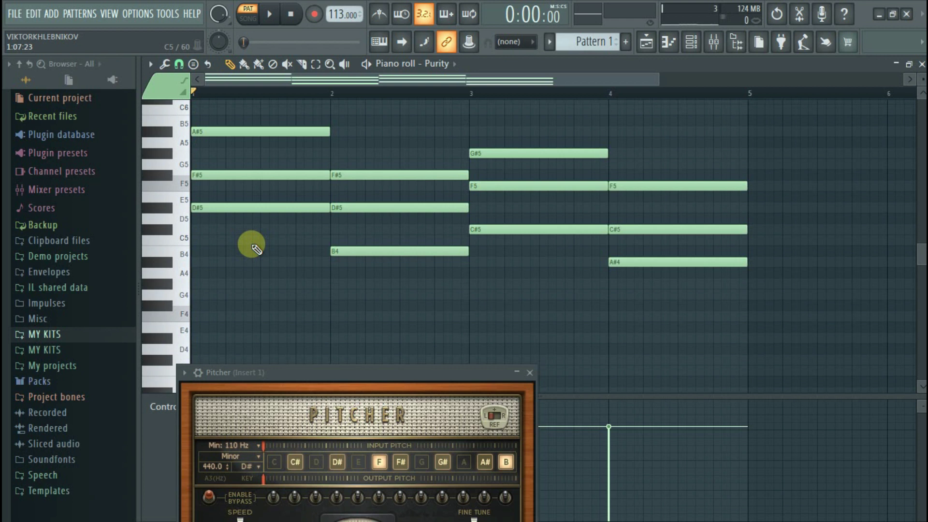
{"action": "left_click_drag", "start_coordinate": [287, 372], "coordinate": [288, 422]}
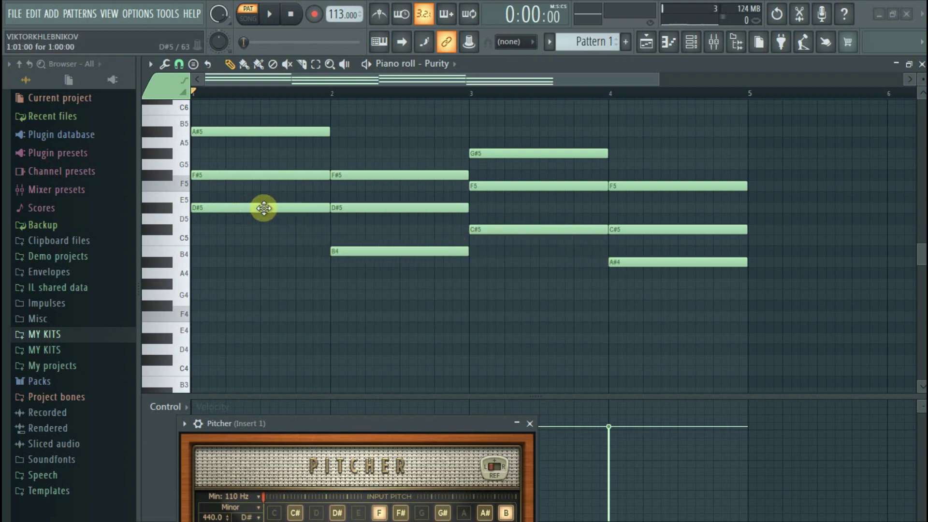
Step: Place one-bar bass notes D#4, B3, C#4 and A#3 under the chords in bars 1 to 4 and play back the result
{"action": "left_click_drag", "start_coordinate": [227, 208], "coordinate": [203, 209]}
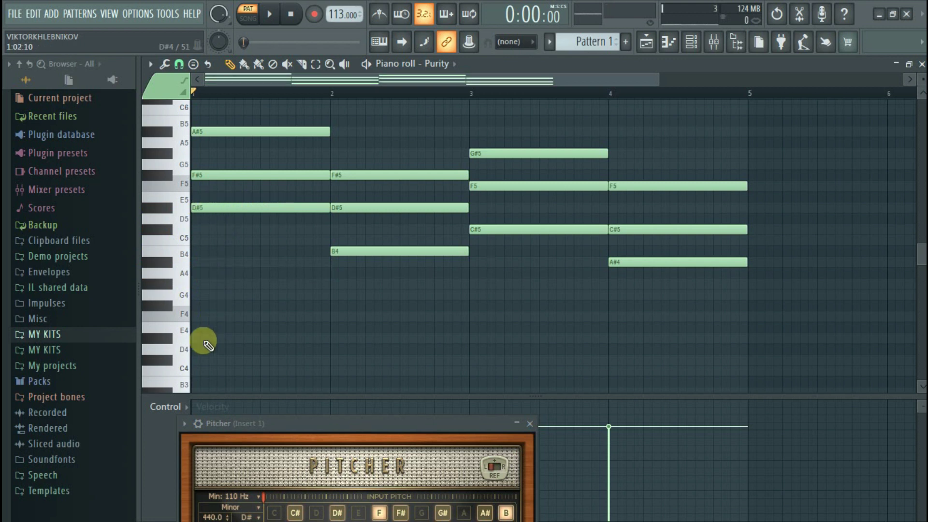
{"action": "scroll", "coordinate": [204, 318], "scroll_direction": "down", "scroll_amount": 1}
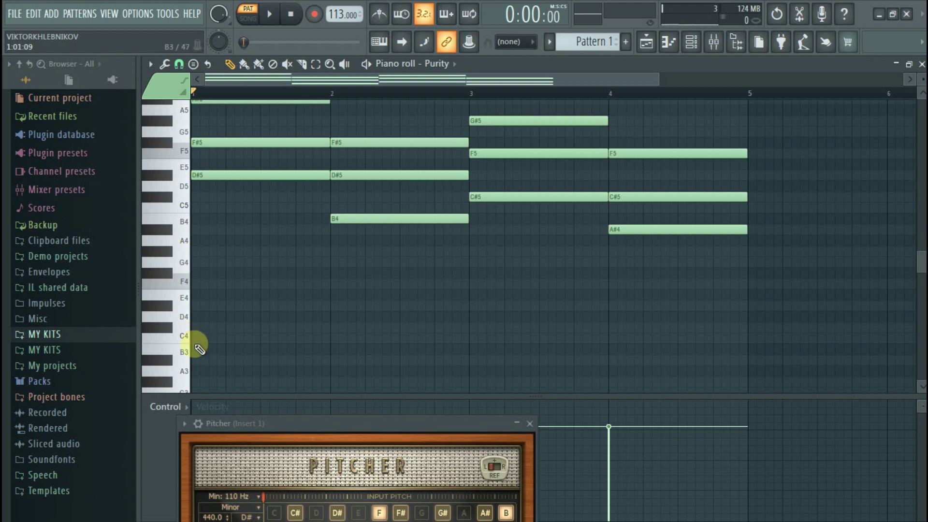
{"action": "scroll", "coordinate": [198, 348], "scroll_direction": "down", "scroll_amount": 1}
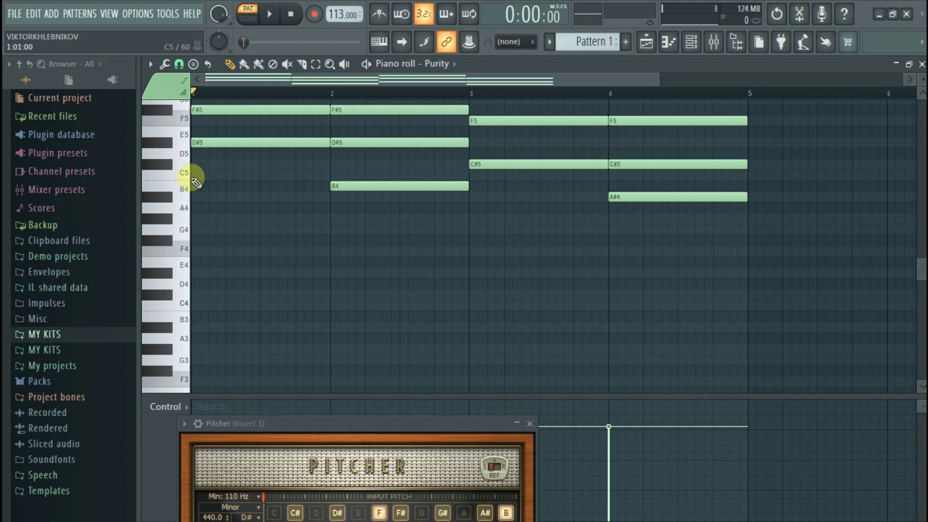
{"action": "left_click", "coordinate": [197, 273]}
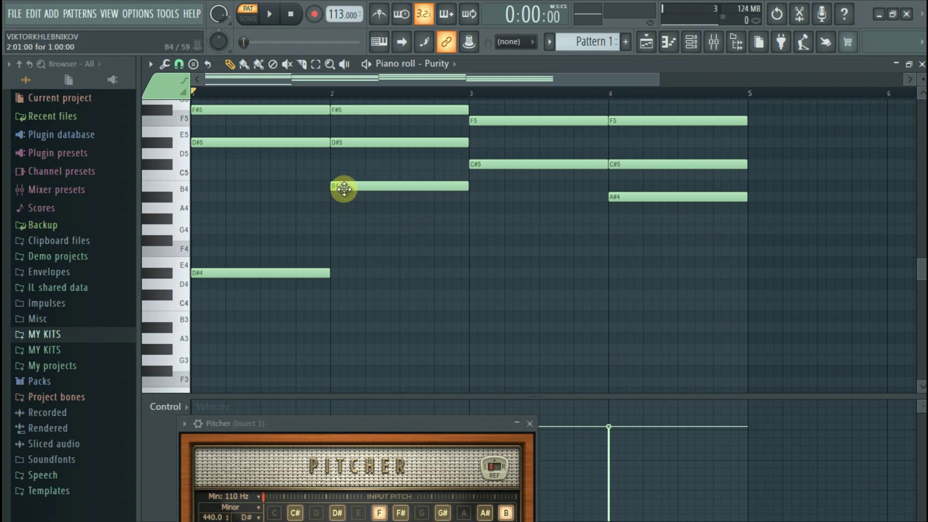
{"action": "left_click", "coordinate": [336, 320]}
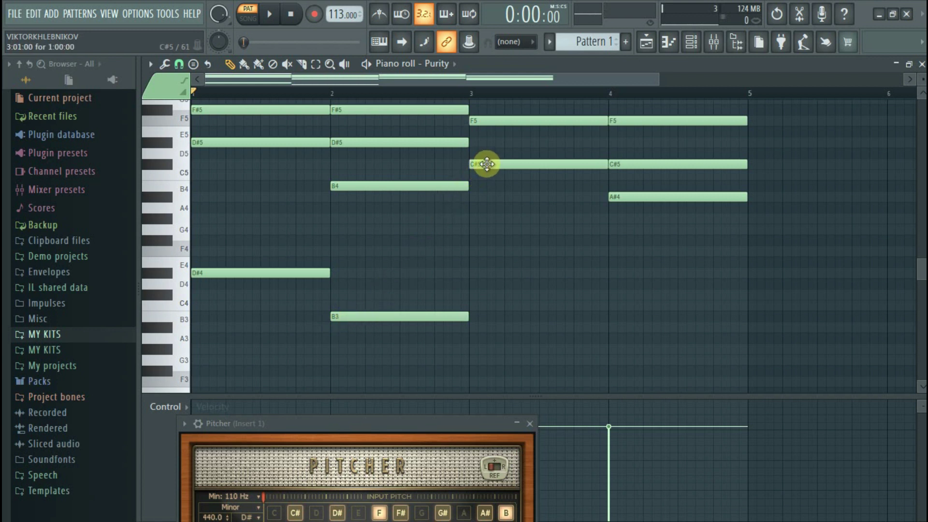
{"action": "left_click", "coordinate": [472, 286]}
{"action": "mouse_move", "coordinate": [488, 284]}
{"action": "left_mouse_down"}
{"action": "mouse_move", "coordinate": [488, 303]}
{"action": "mouse_move", "coordinate": [498, 304]}
{"action": "left_mouse_up"}
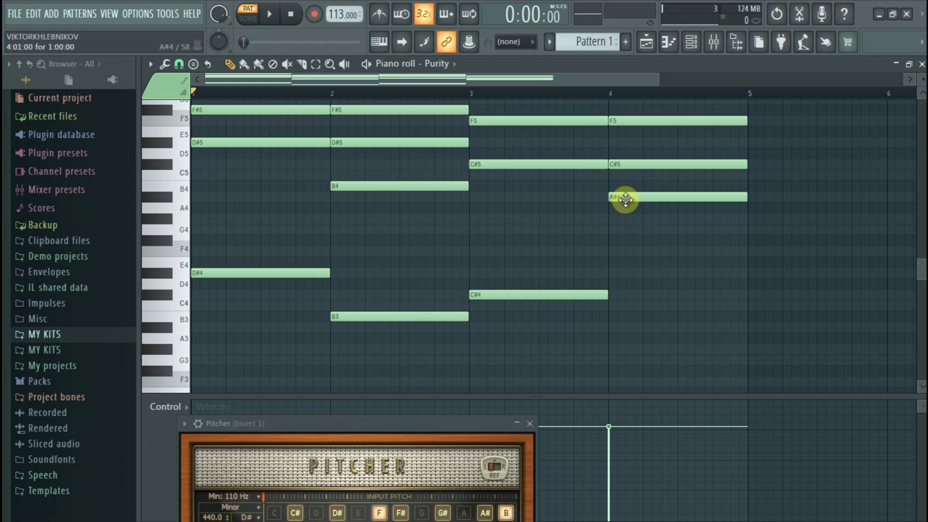
{"action": "left_click", "coordinate": [621, 329]}
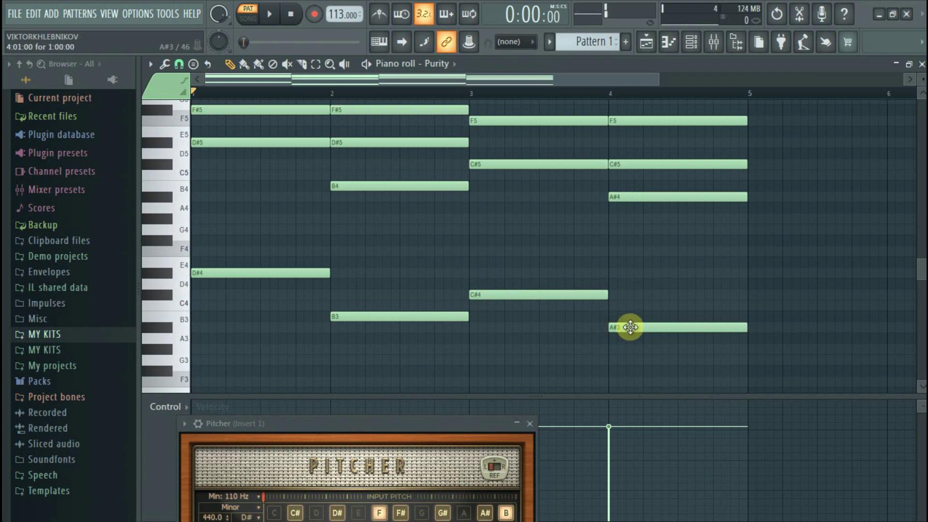
{"action": "key", "text": "space"}
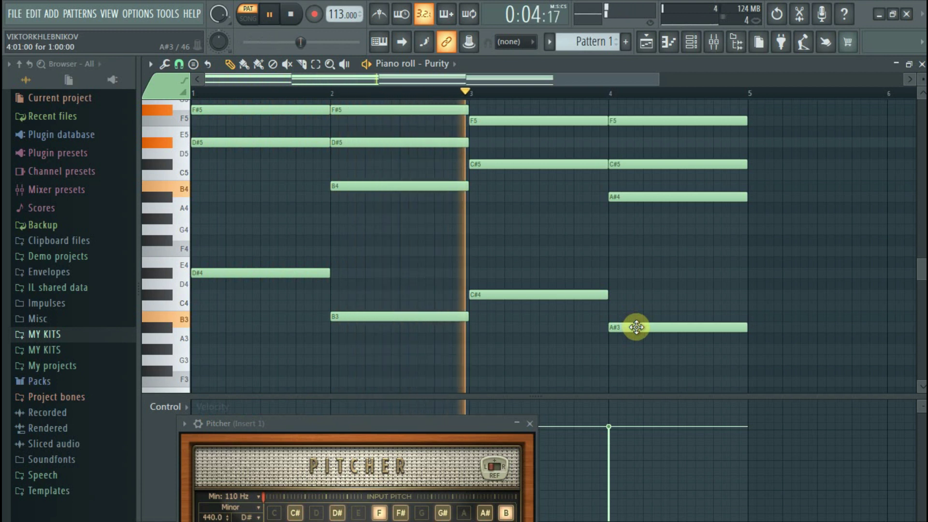
{"action": "key", "text": "space"}
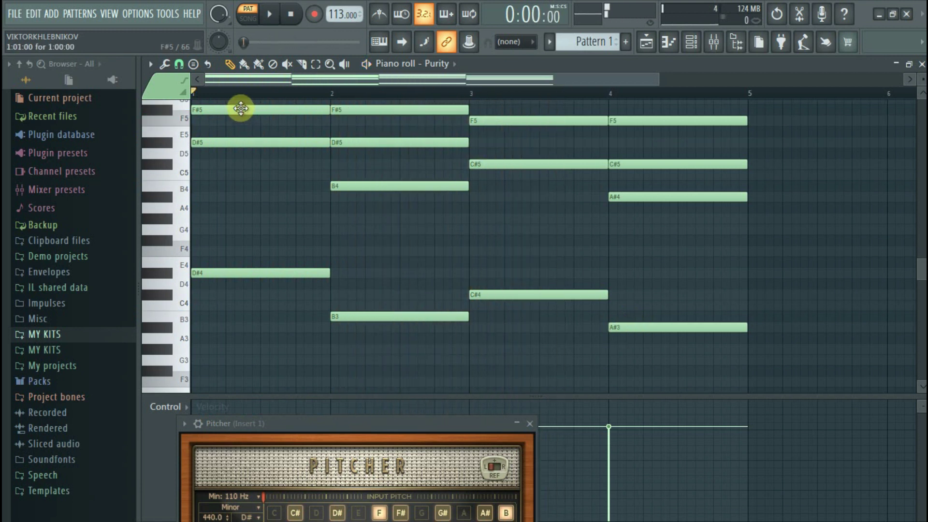
Step: Mute the D#4, B3, C#4 and A#3 bass notes and play back the chords without them
{"action": "left_click", "coordinate": [287, 64]}
{"action": "left_click", "coordinate": [233, 274]}
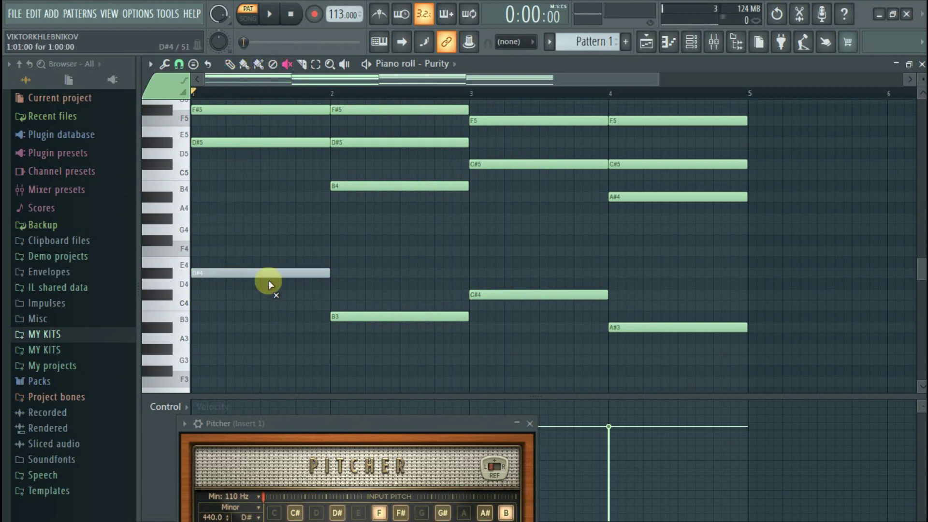
{"action": "left_click", "coordinate": [358, 317]}
{"action": "left_click", "coordinate": [489, 295]}
{"action": "left_click", "coordinate": [620, 327]}
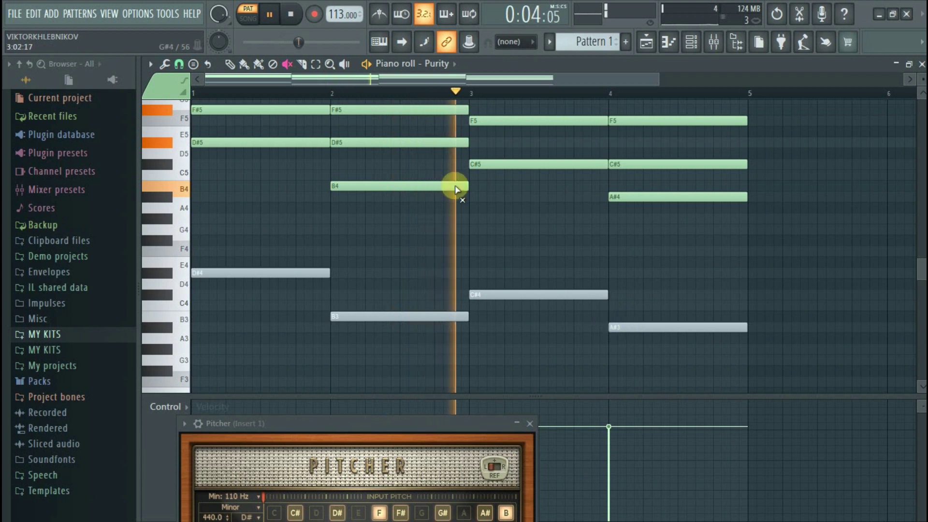
Step: Unmute the four bass notes in bars 1 to 4 and stop playback
{"action": "left_click", "coordinate": [623, 327]}
{"action": "left_click", "coordinate": [548, 294]}
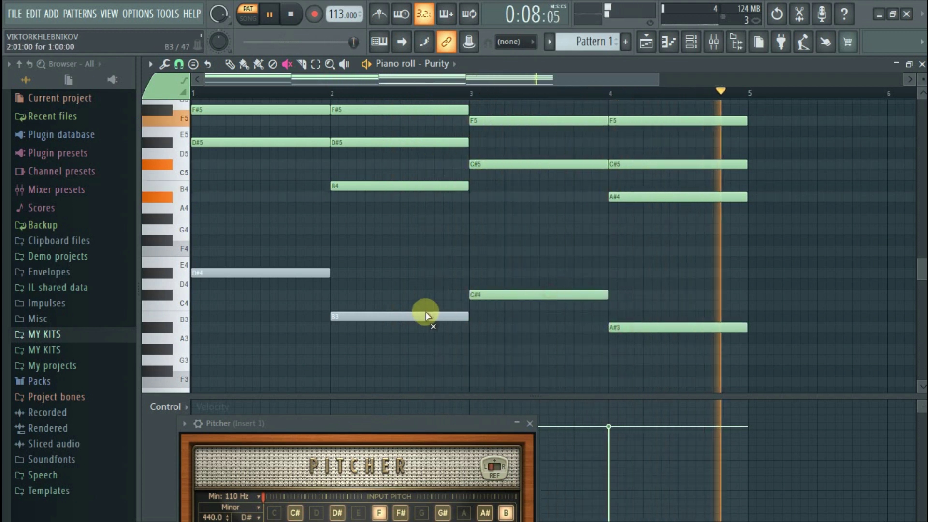
{"action": "left_click", "coordinate": [425, 315]}
{"action": "key", "text": "space"}
{"action": "left_click", "coordinate": [280, 272]}
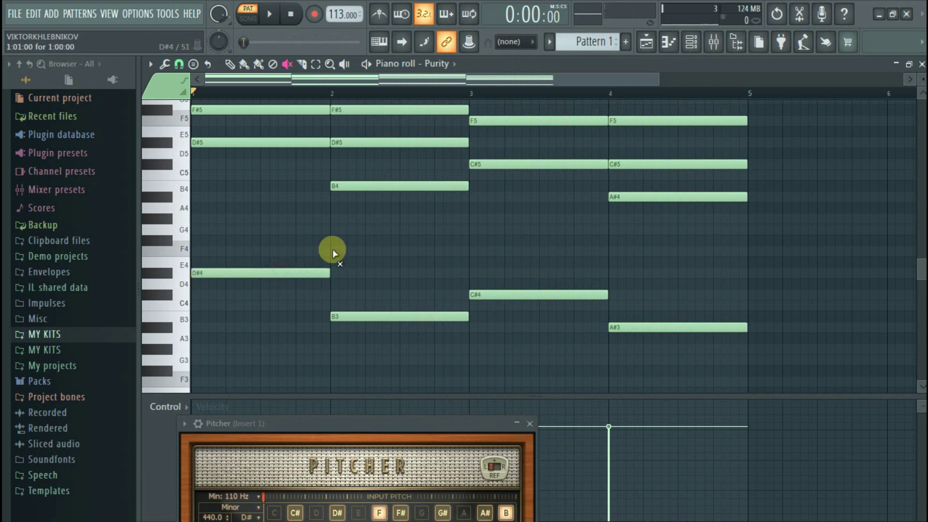
Step: Play back the full progression with its bass notes and switch from the Mute tool to the Paint tool
{"action": "key", "text": "space"}
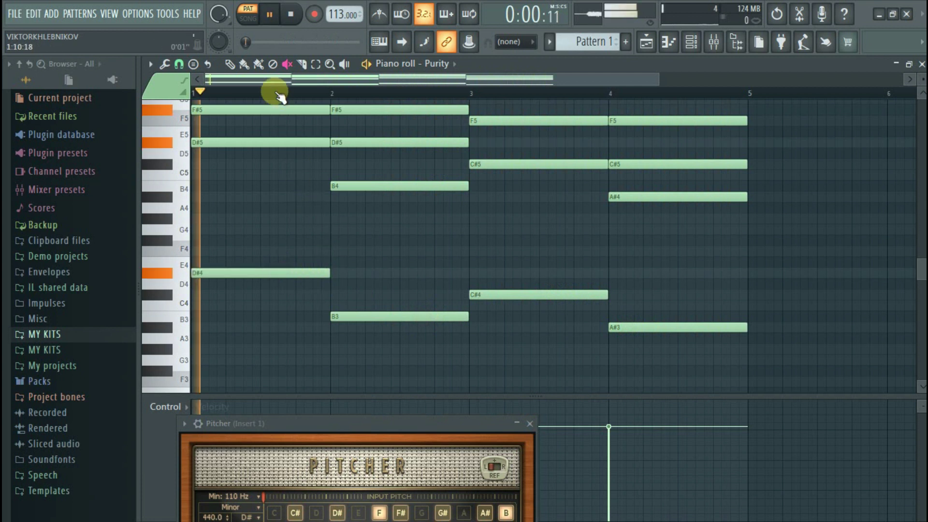
{"action": "left_click", "coordinate": [245, 65]}
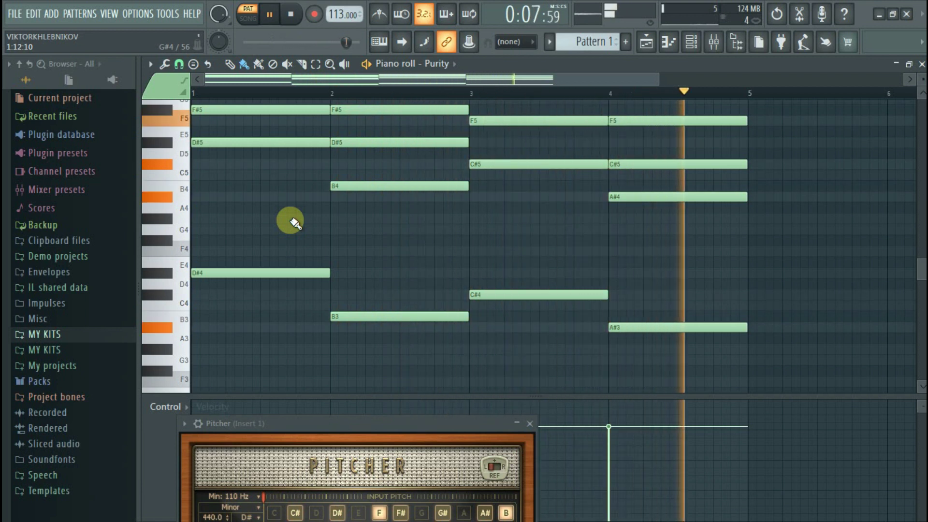
{"action": "key", "text": "space"}
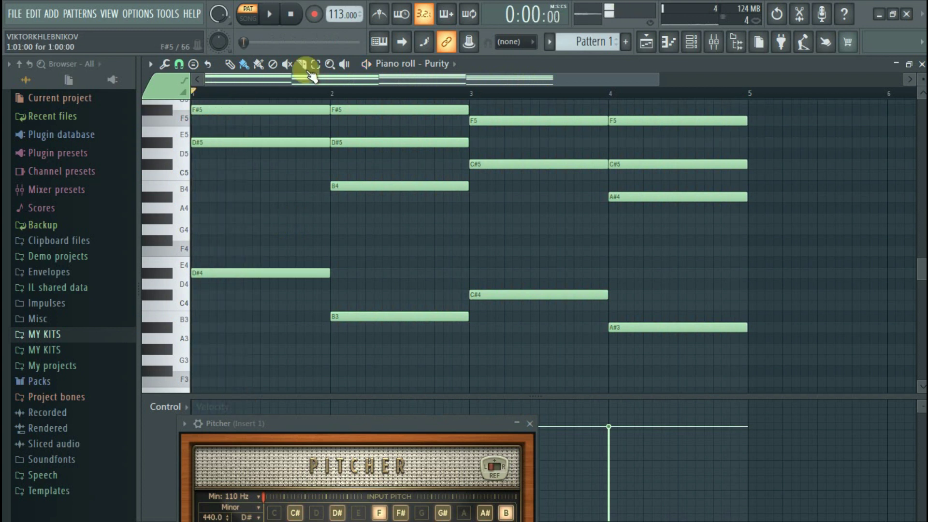
{"action": "scroll", "coordinate": [240, 216], "scroll_direction": "up", "scroll_amount": 2}
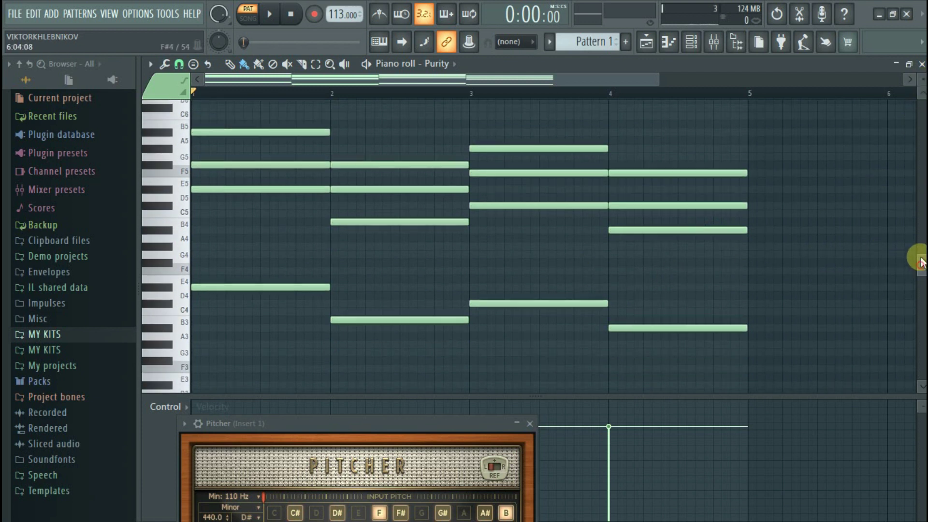
Step: Raise the middle note of each chord in bars 1 to 4 by an octave, to F#6, D#6, F6 and C#6
{"action": "scroll", "coordinate": [917, 256], "scroll_direction": "up", "scroll_amount": 3}
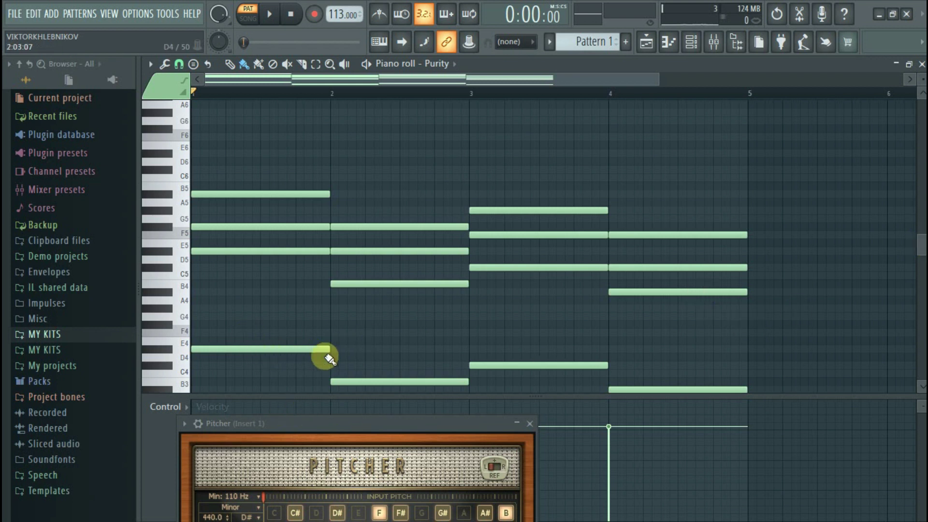
{"action": "left_click_drag", "start_coordinate": [923, 251], "coordinate": [923, 231]}
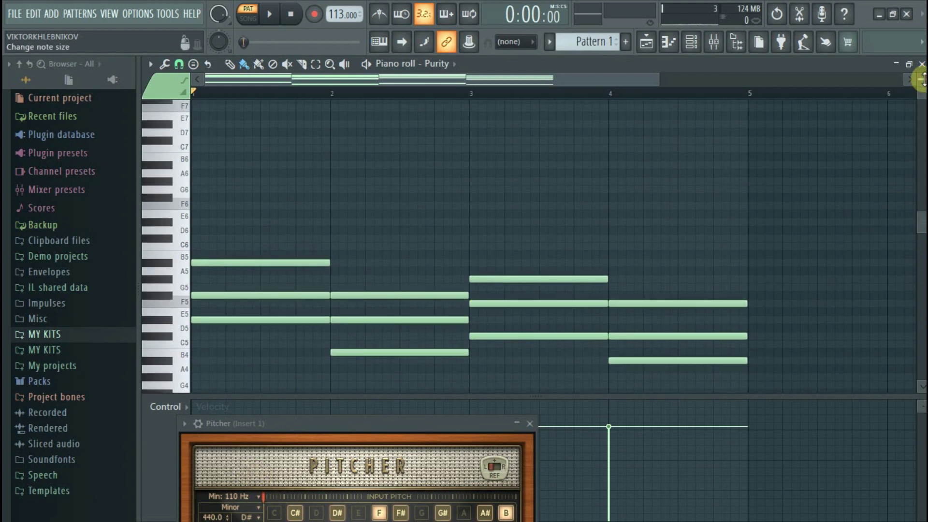
{"action": "scroll", "coordinate": [920, 79], "scroll_direction": "up", "scroll_amount": 4}
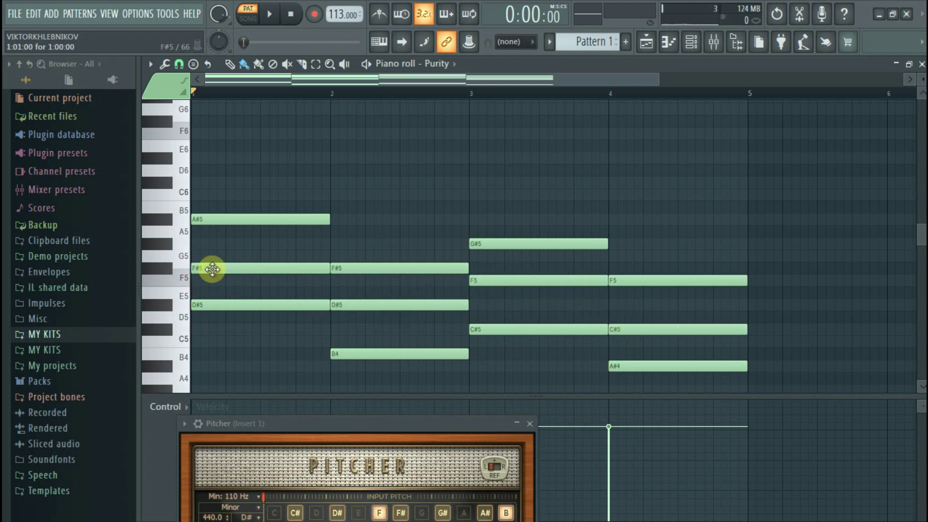
{"action": "left_click_drag", "start_coordinate": [212, 269], "coordinate": [213, 247]}
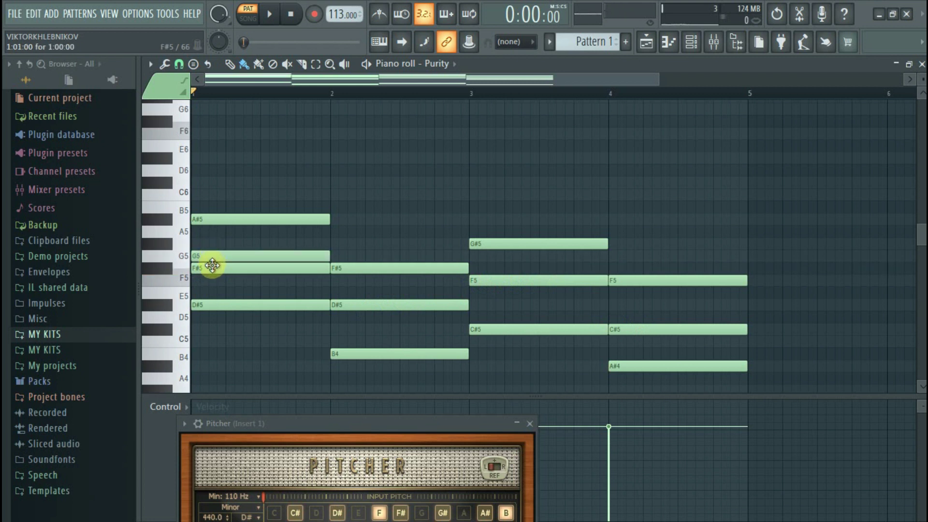
{"action": "key", "text": "ctrl+z"}
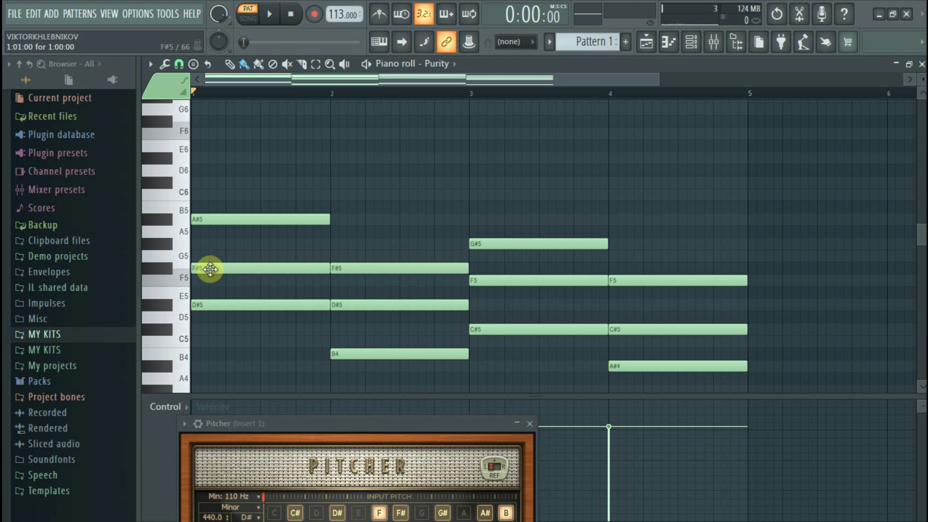
{"action": "mouse_move", "coordinate": [210, 269]}
{"action": "left_mouse_down"}
{"action": "mouse_move", "coordinate": [210, 251]}
{"action": "mouse_move", "coordinate": [210, 273]}
{"action": "left_mouse_up"}
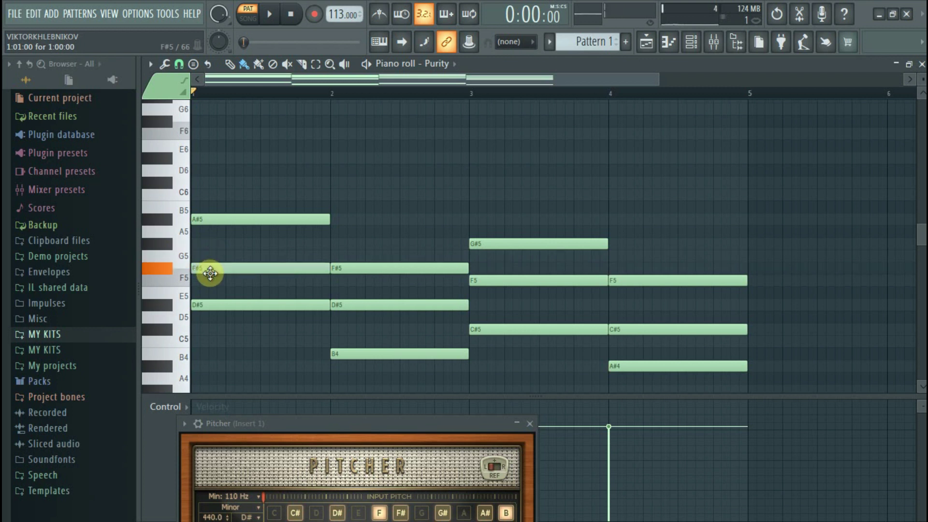
{"action": "left_click_drag", "start_coordinate": [210, 273], "coordinate": [196, 126]}
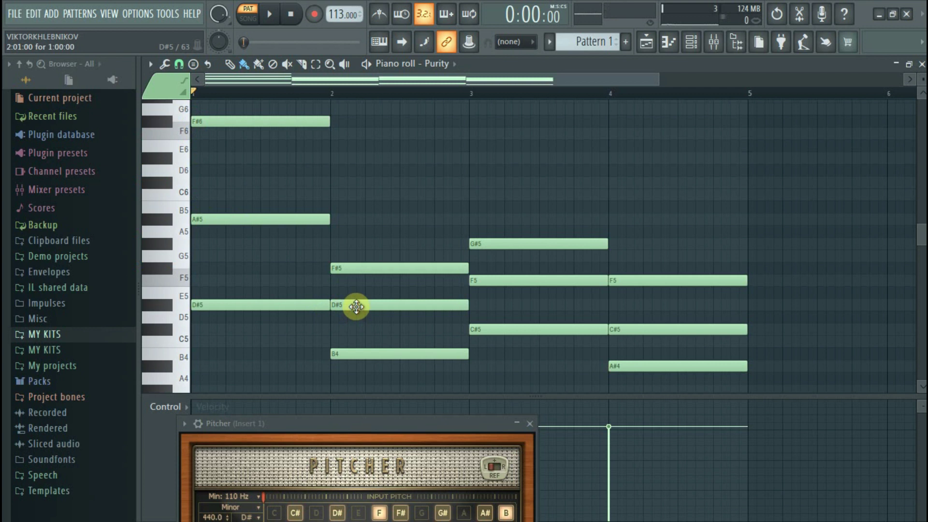
{"action": "mouse_move", "coordinate": [356, 307]}
{"action": "left_mouse_down"}
{"action": "mouse_move", "coordinate": [345, 182]}
{"action": "mouse_move", "coordinate": [359, 158]}
{"action": "left_mouse_up"}
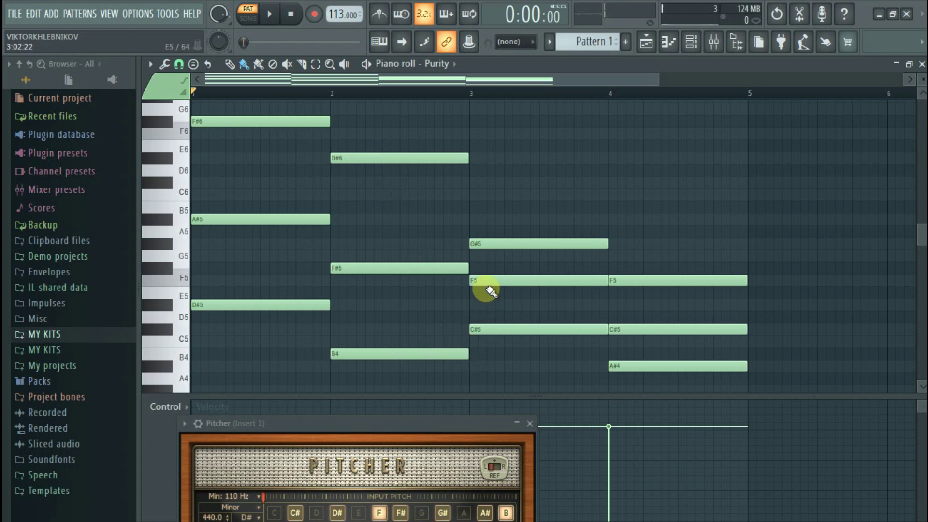
{"action": "left_click_drag", "start_coordinate": [486, 280], "coordinate": [480, 126]}
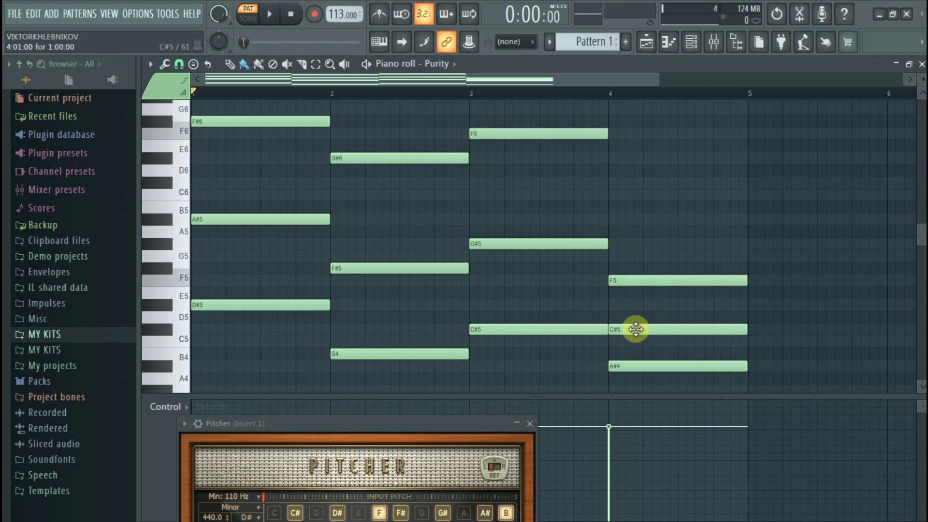
{"action": "mouse_move", "coordinate": [635, 329]}
{"action": "left_mouse_down"}
{"action": "mouse_move", "coordinate": [637, 163]}
{"action": "mouse_move", "coordinate": [637, 185]}
{"action": "left_mouse_up"}
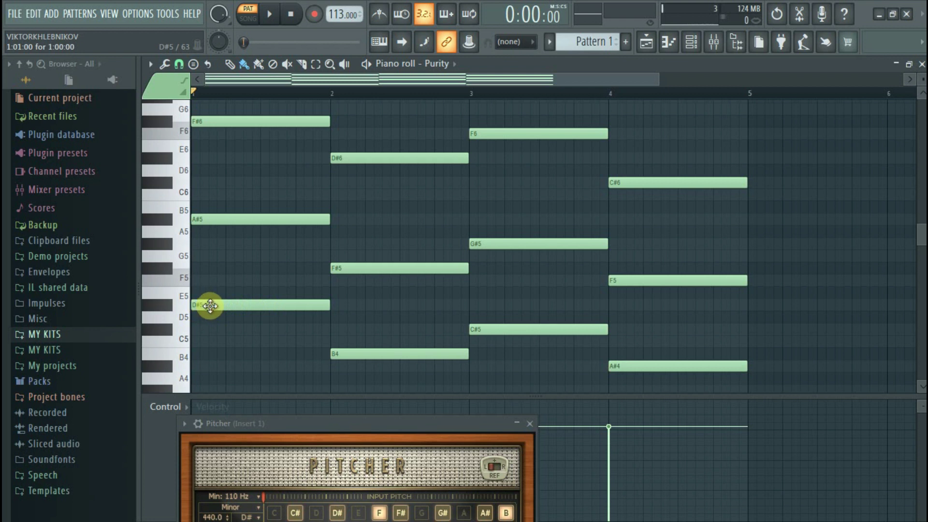
Step: Duplicate the chord root notes in bars 1 to 4 an octave higher, at D#6, B5, C#6 and A#5
{"action": "scroll", "coordinate": [219, 308], "scroll_direction": "down", "scroll_amount": 3}
{"action": "scroll", "coordinate": [220, 309], "scroll_direction": "down", "scroll_amount": 2}
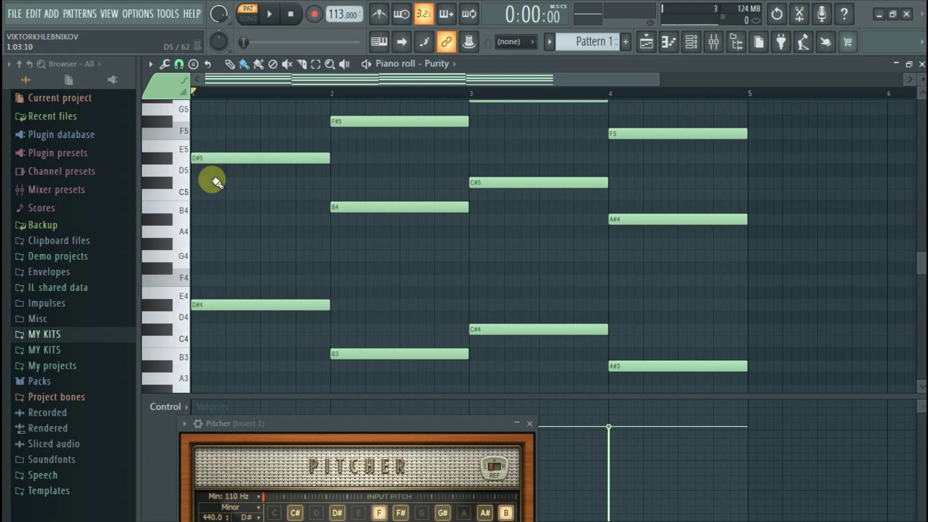
{"action": "scroll", "coordinate": [211, 212], "scroll_direction": "up", "scroll_amount": 5}
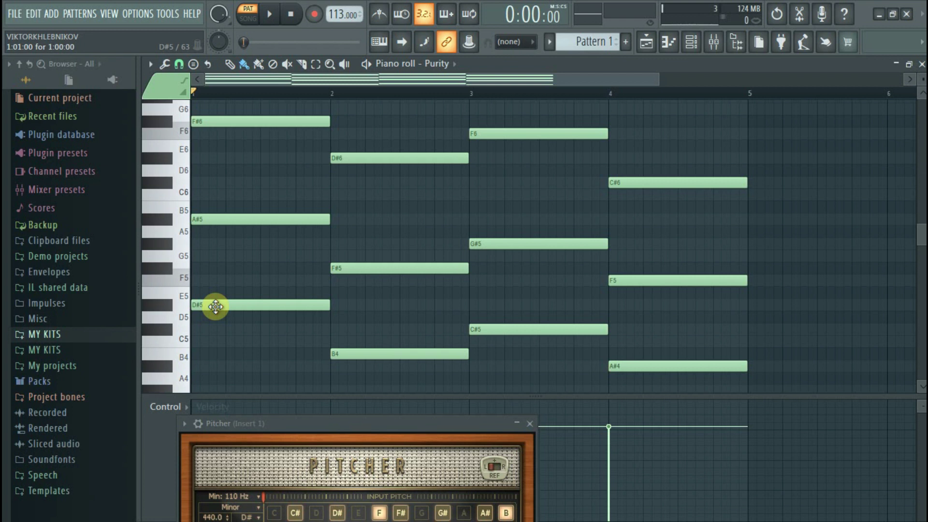
{"action": "left_click_drag", "start_coordinate": [215, 306], "coordinate": [209, 156]}
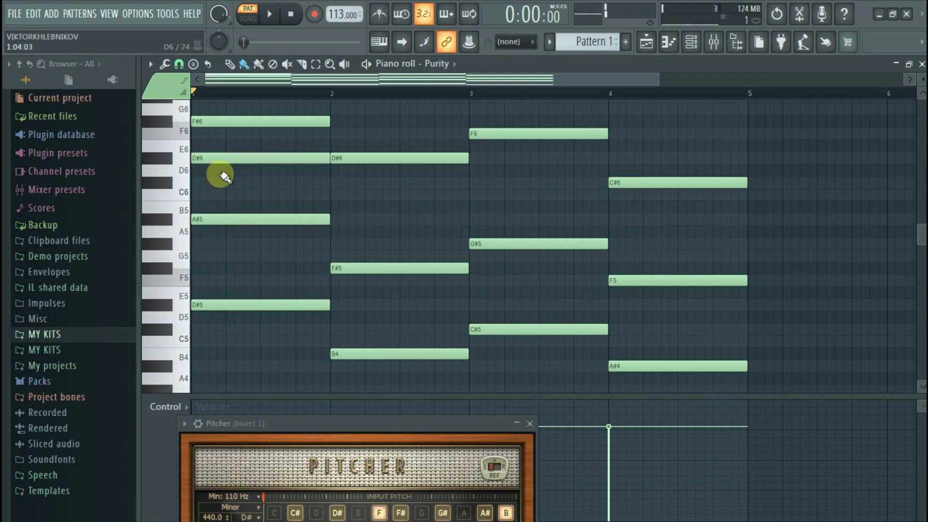
{"action": "left_click", "coordinate": [364, 356]}
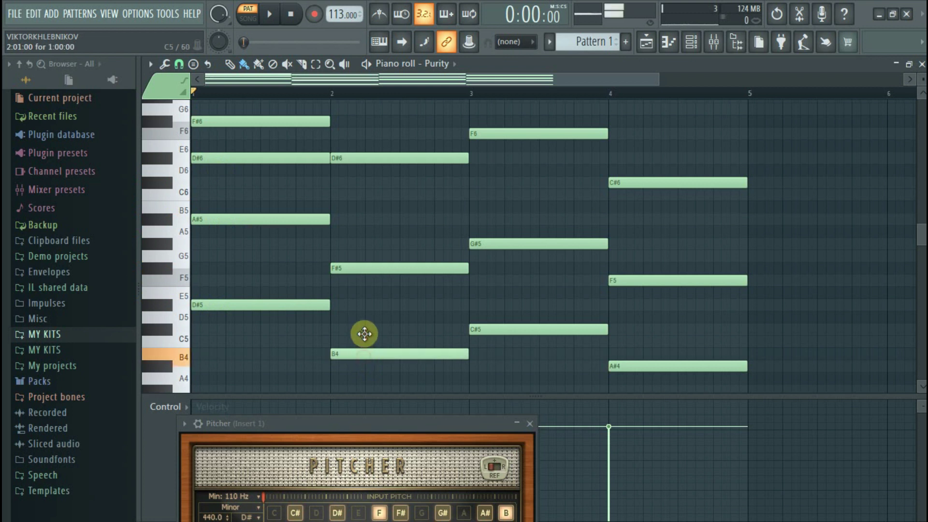
{"action": "left_click_drag", "start_coordinate": [361, 356], "coordinate": [360, 200]}
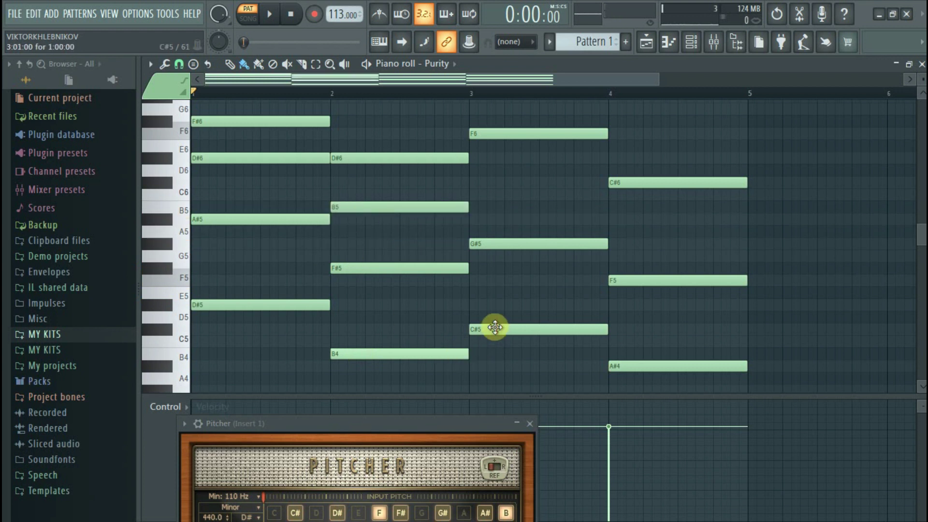
{"action": "left_click_drag", "start_coordinate": [497, 329], "coordinate": [497, 180]}
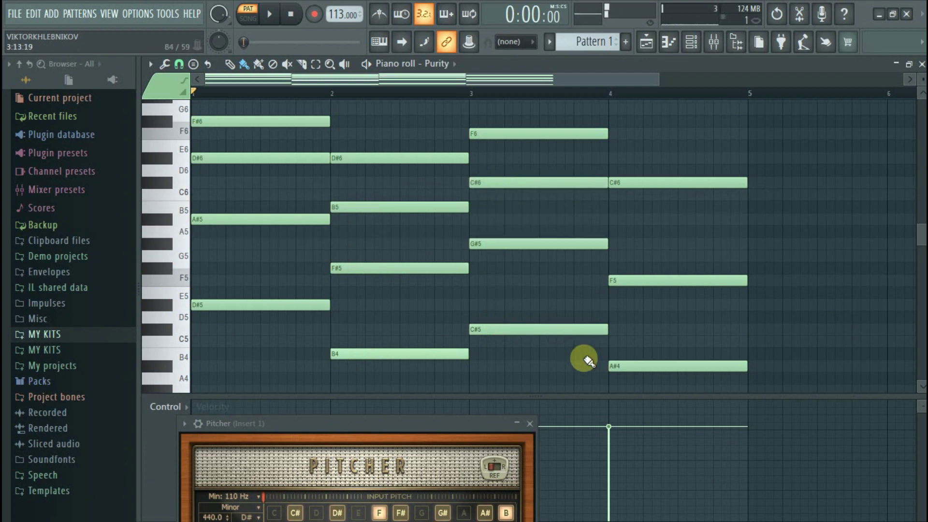
{"action": "left_click_drag", "start_coordinate": [630, 367], "coordinate": [631, 215]}
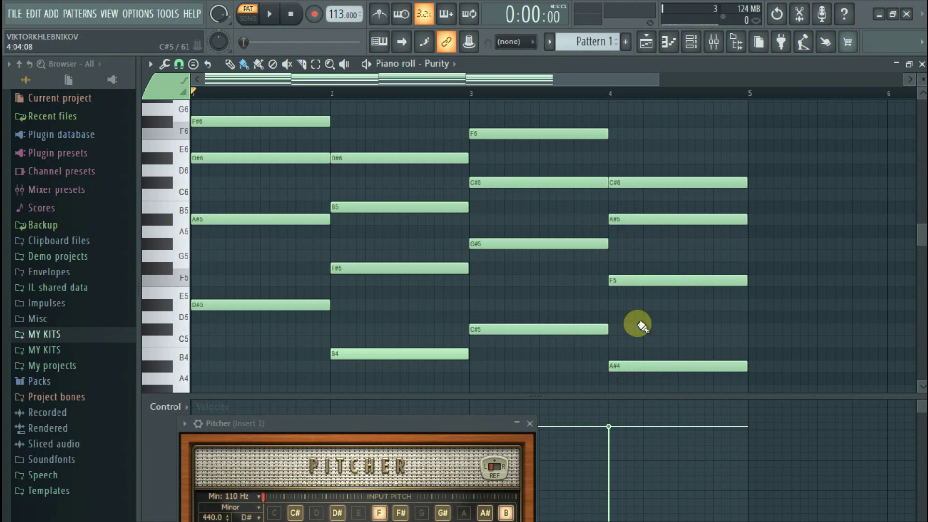
Step: Play back the four-bar progression with the widened chords and doubled root notes
{"action": "scroll", "coordinate": [259, 293], "scroll_direction": "down", "scroll_amount": 3}
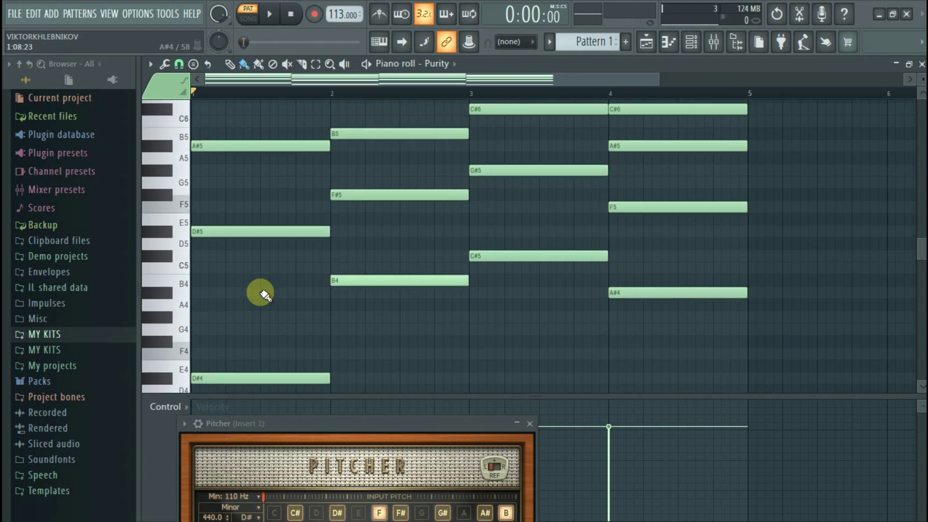
{"action": "scroll", "coordinate": [261, 295], "scroll_direction": "down", "scroll_amount": 3}
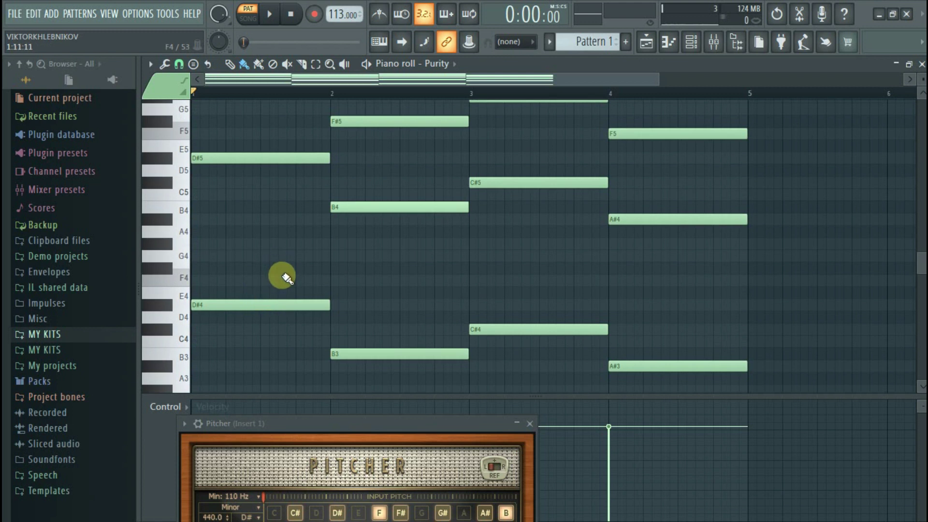
{"action": "key", "text": "space"}
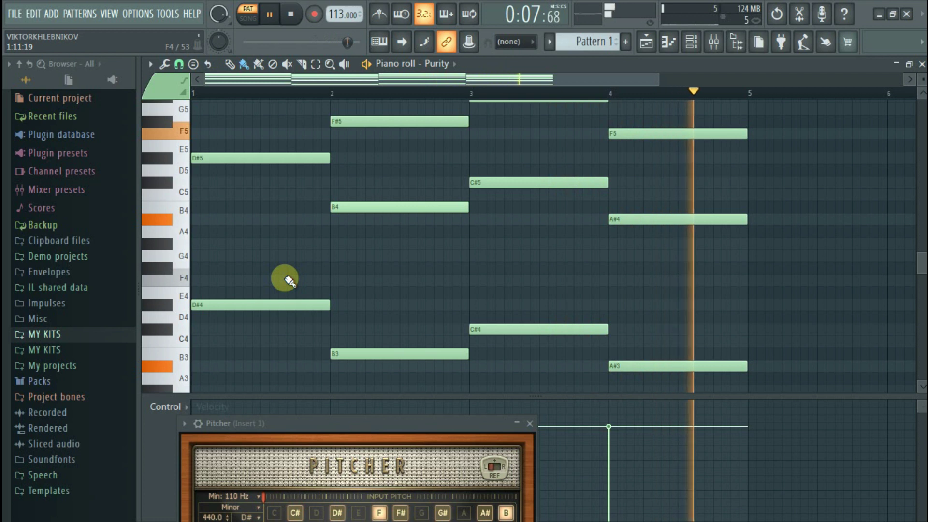
{"action": "key", "text": "space"}
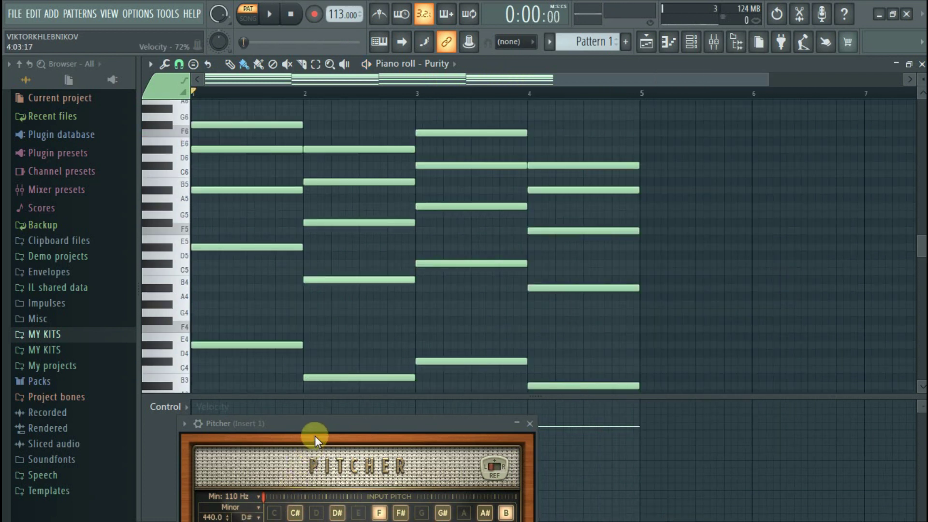
Step: Move the Pitcher window clear of the velocity lane and lower the note velocities in bars 1 to 4 to about 55%
{"action": "left_click_drag", "start_coordinate": [317, 424], "coordinate": [156, 497]}
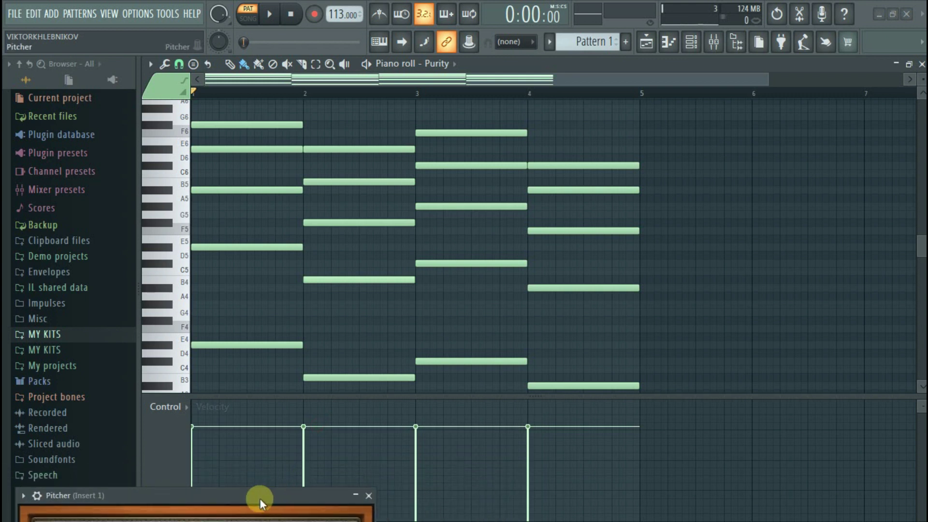
{"action": "left_click_drag", "start_coordinate": [259, 498], "coordinate": [281, 490]}
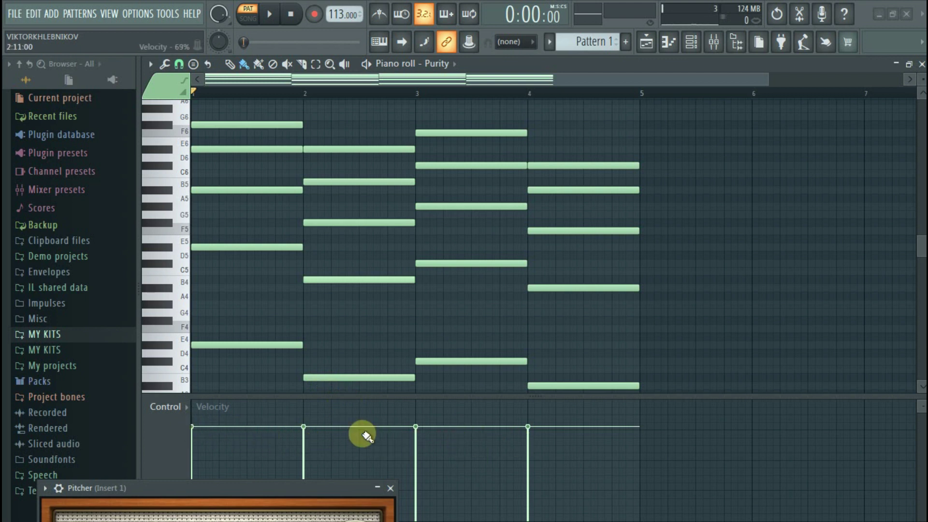
{"action": "left_click", "coordinate": [196, 453]}
{"action": "left_click", "coordinate": [304, 453]}
{"action": "mouse_move", "coordinate": [304, 454]}
{"action": "left_mouse_down"}
{"action": "mouse_move", "coordinate": [385, 462]}
{"action": "mouse_move", "coordinate": [416, 451]}
{"action": "left_mouse_up"}
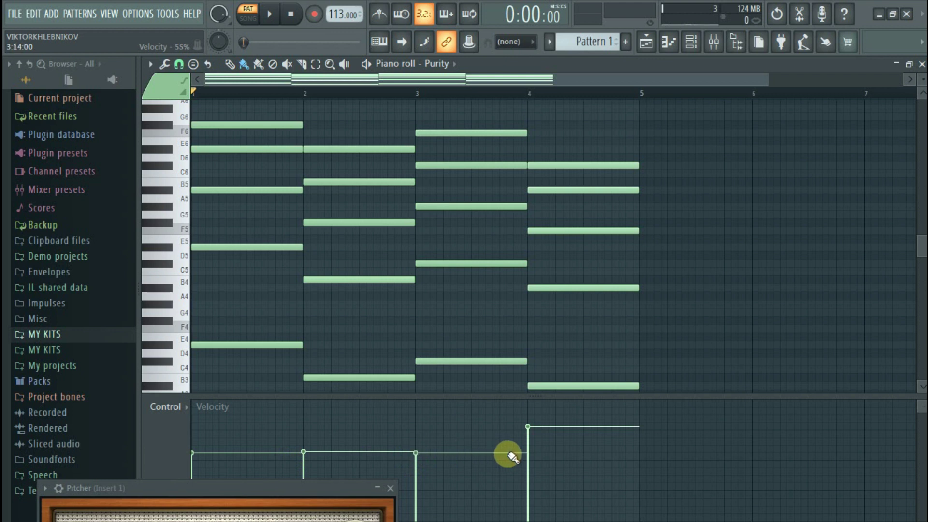
{"action": "left_click", "coordinate": [528, 453]}
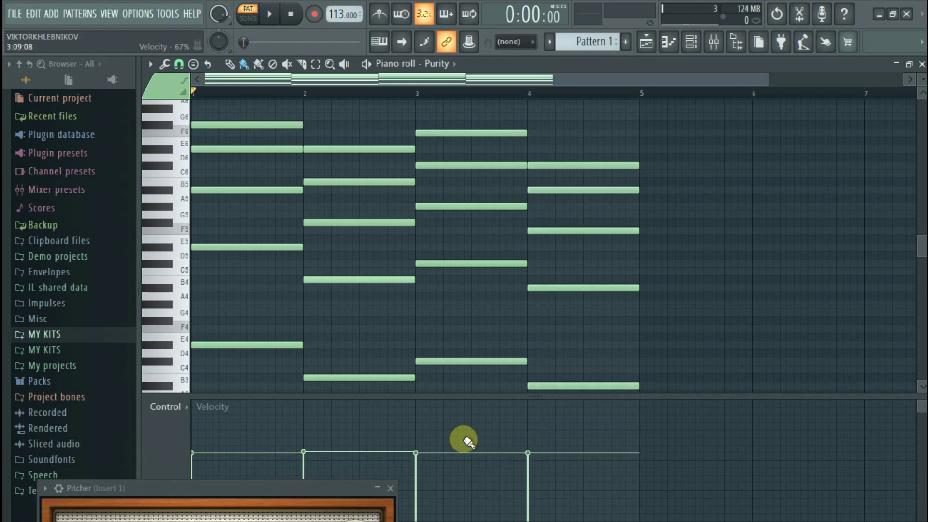
{"action": "left_click", "coordinate": [416, 451]}
{"action": "left_click_drag", "start_coordinate": [416, 452], "coordinate": [418, 453]}
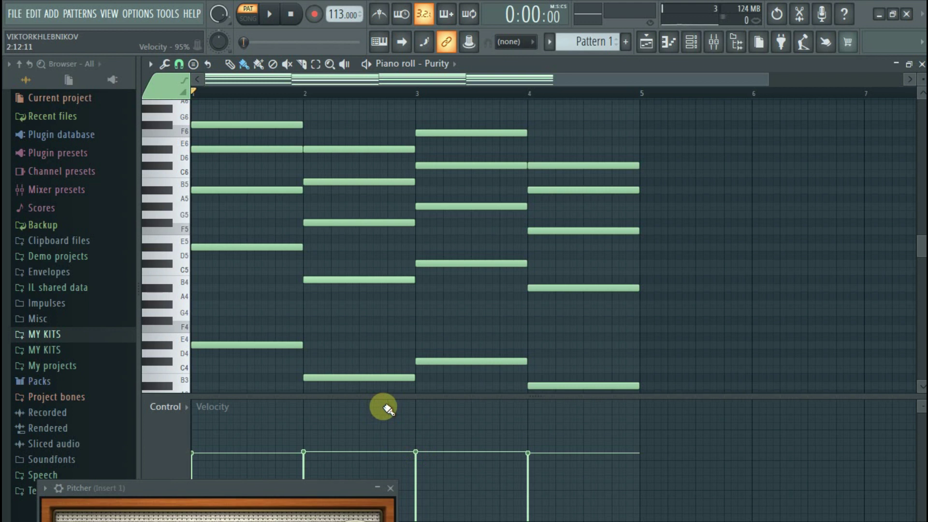
Step: Apply a slight velocity randomization to all notes in the piano roll randomizer, leaving the Pattern section off
{"action": "key", "text": "alt+r"}
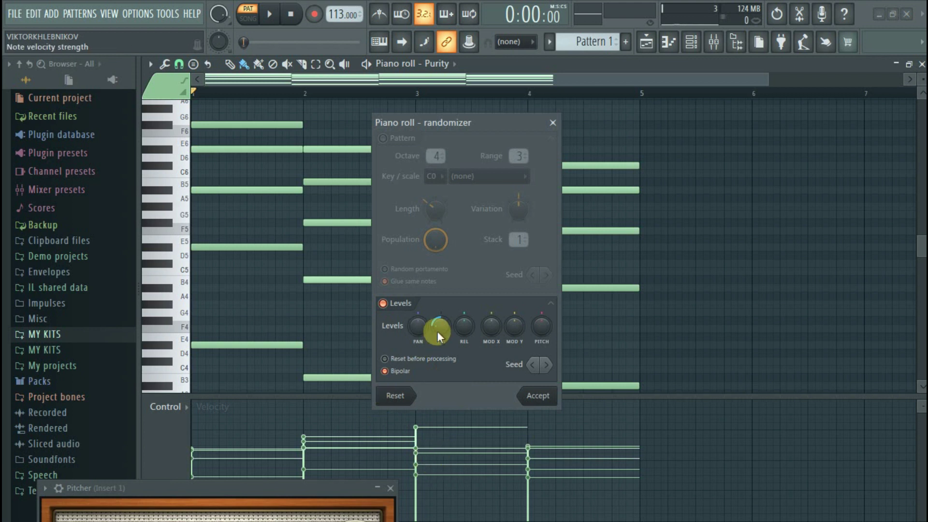
{"action": "left_click_drag", "start_coordinate": [439, 326], "coordinate": [440, 326]}
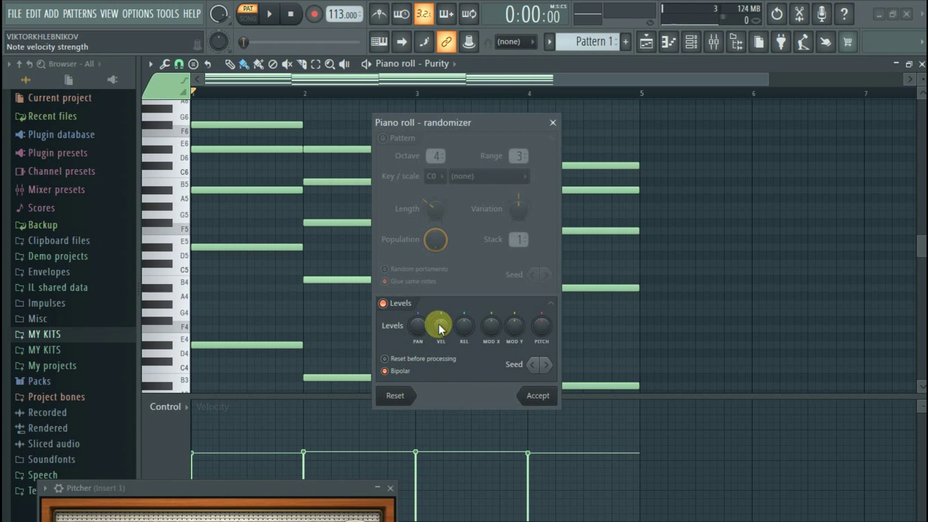
{"action": "left_click", "coordinate": [383, 138]}
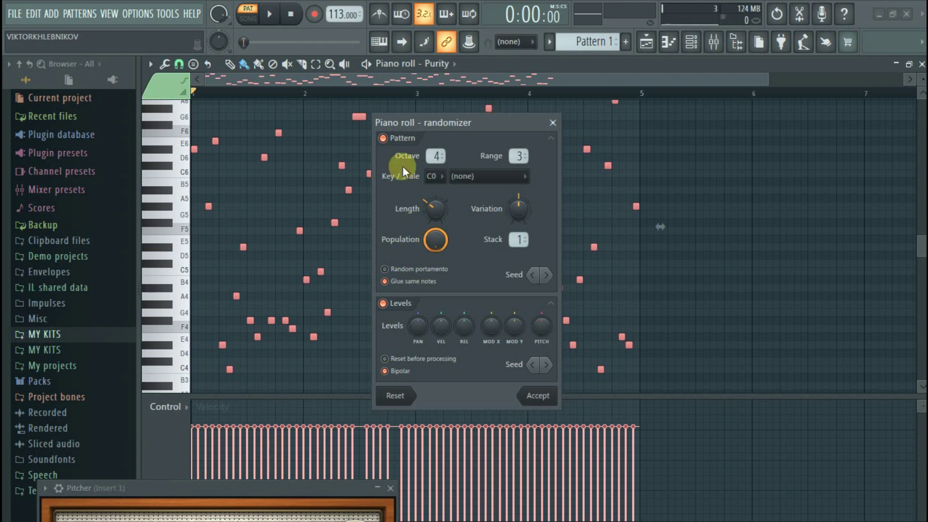
{"action": "left_click", "coordinate": [383, 138]}
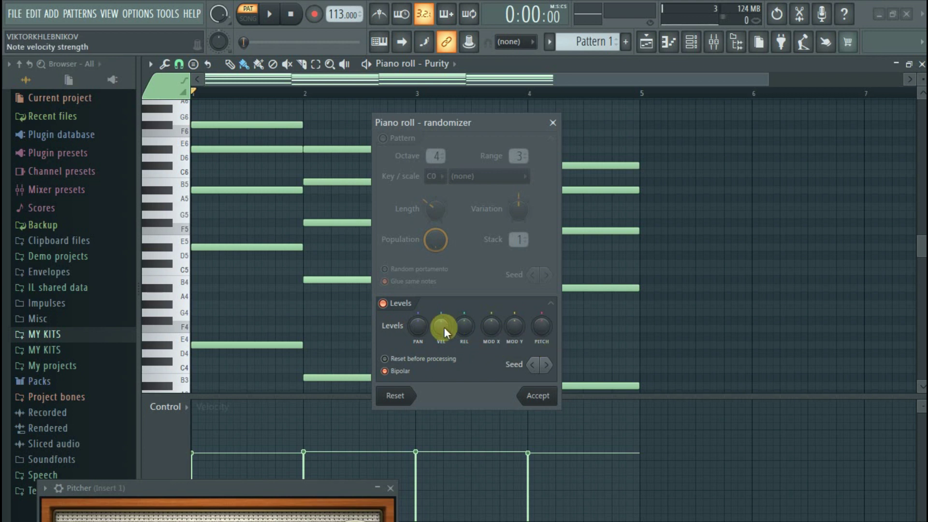
{"action": "left_click_drag", "start_coordinate": [441, 326], "coordinate": [440, 345]}
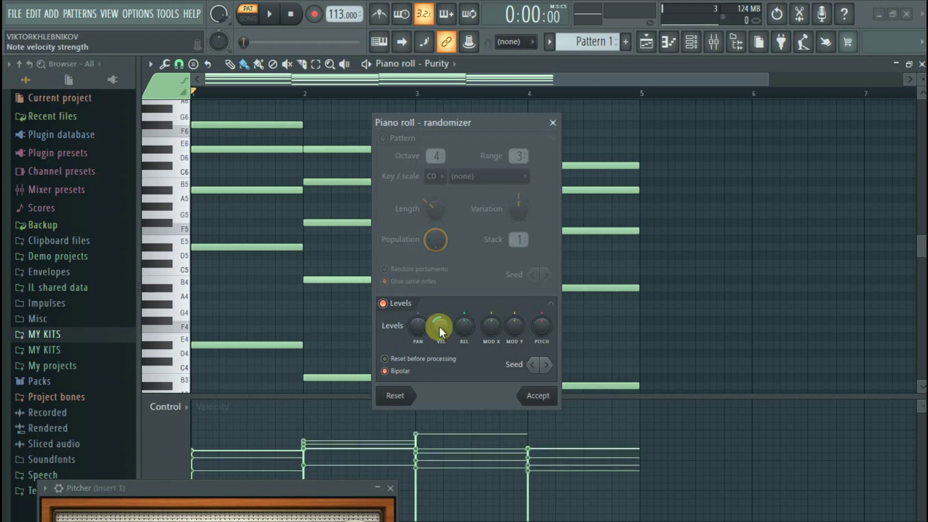
Step: Play back the progression with its randomized velocities and accept the randomizer changes
{"action": "key", "text": "space"}
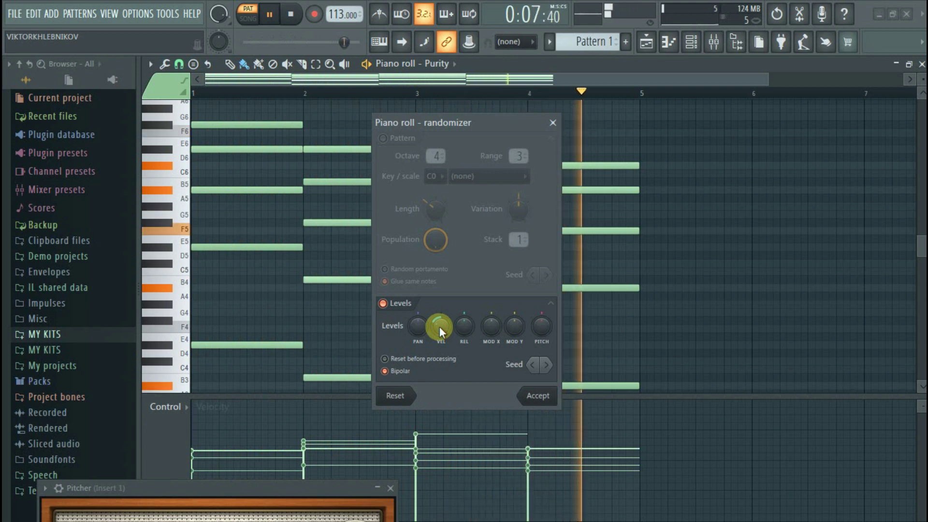
{"action": "key", "text": "space"}
{"action": "left_click", "coordinate": [530, 395]}
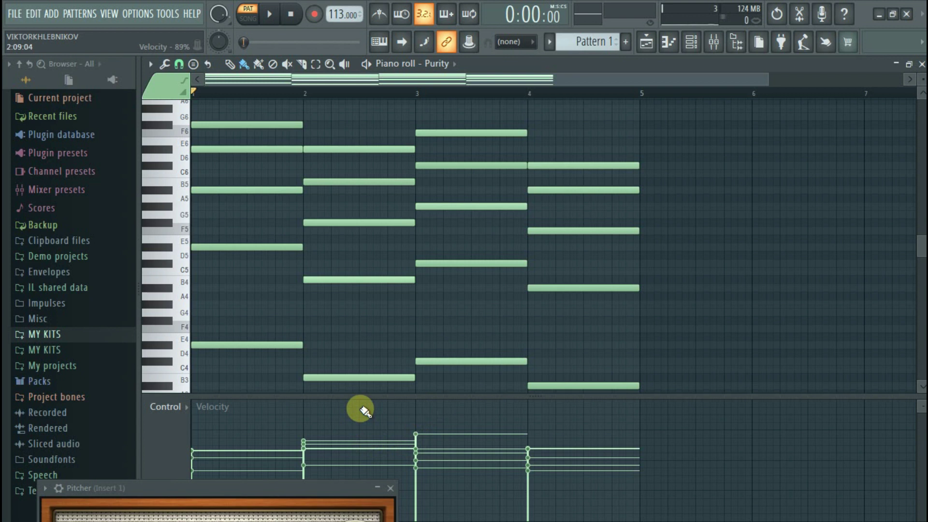
Step: Zoom the piano roll so the four bars of chords and bass notes fill the view
{"action": "left_click_drag", "start_coordinate": [766, 81], "coordinate": [602, 99]}
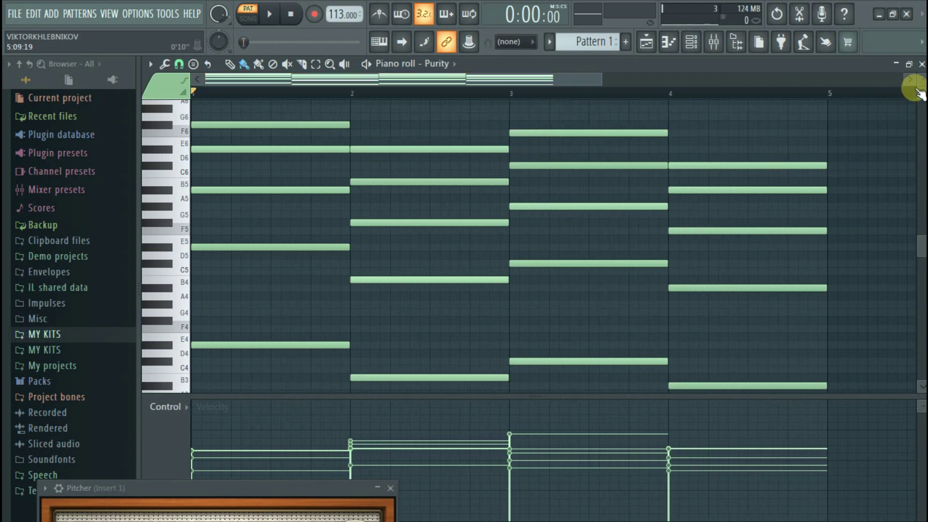
{"action": "scroll", "coordinate": [916, 92], "scroll_direction": "down", "scroll_amount": 1}
{"action": "scroll", "coordinate": [908, 167], "scroll_direction": "down", "scroll_amount": 2}
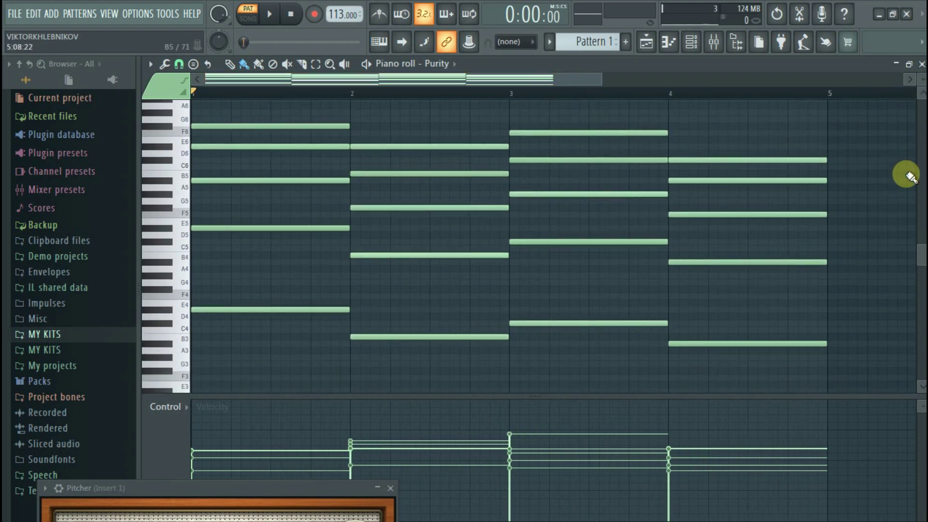
Step: Open the strumizer for the chord progression and audition it with a strong positive start time strength
{"action": "scroll", "coordinate": [909, 176], "scroll_direction": "down", "scroll_amount": 1}
{"action": "scroll", "coordinate": [908, 177], "scroll_direction": "up", "scroll_amount": 1}
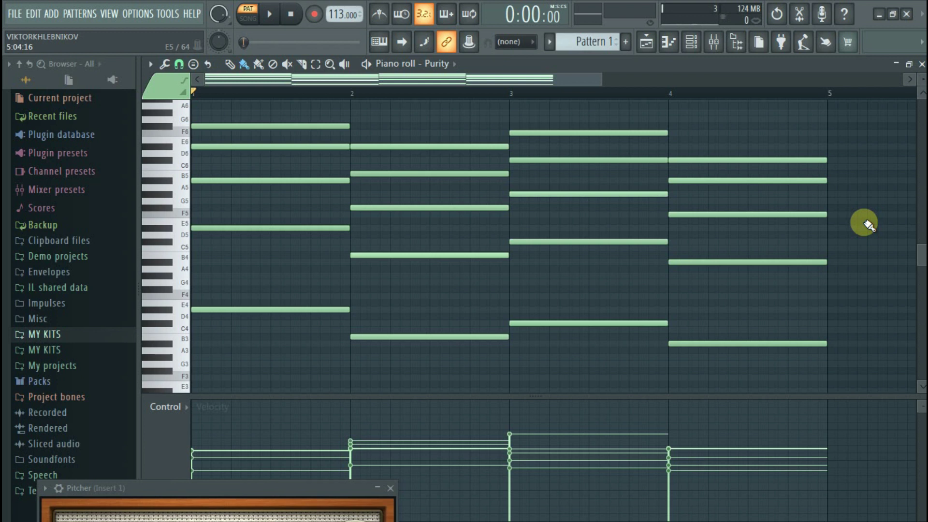
{"action": "key", "text": "alt+s"}
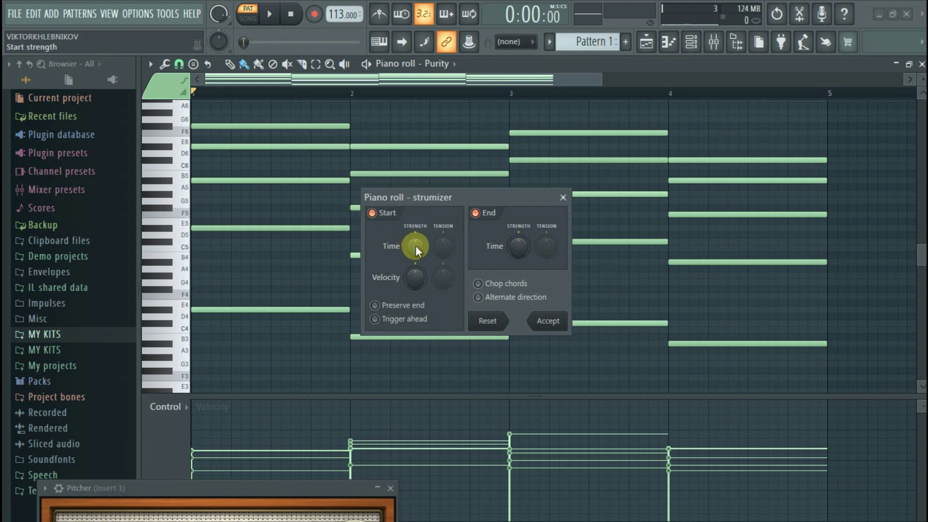
{"action": "mouse_move", "coordinate": [415, 246]}
{"action": "left_mouse_down"}
{"action": "mouse_move", "coordinate": [415, 212]}
{"action": "mouse_move", "coordinate": [415, 246]}
{"action": "left_mouse_up"}
{"action": "key", "text": "space"}
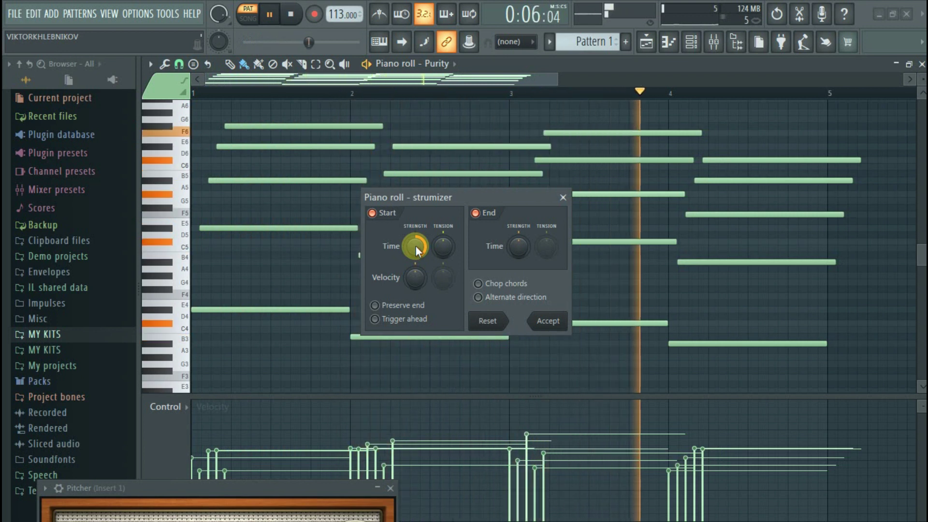
{"action": "key", "text": "space"}
Step: Reduce the strumizer's start time strength to a slight strum, audition the progression and fine-tune the strength slightly upward
{"action": "left_click_drag", "start_coordinate": [415, 246], "coordinate": [415, 266]}
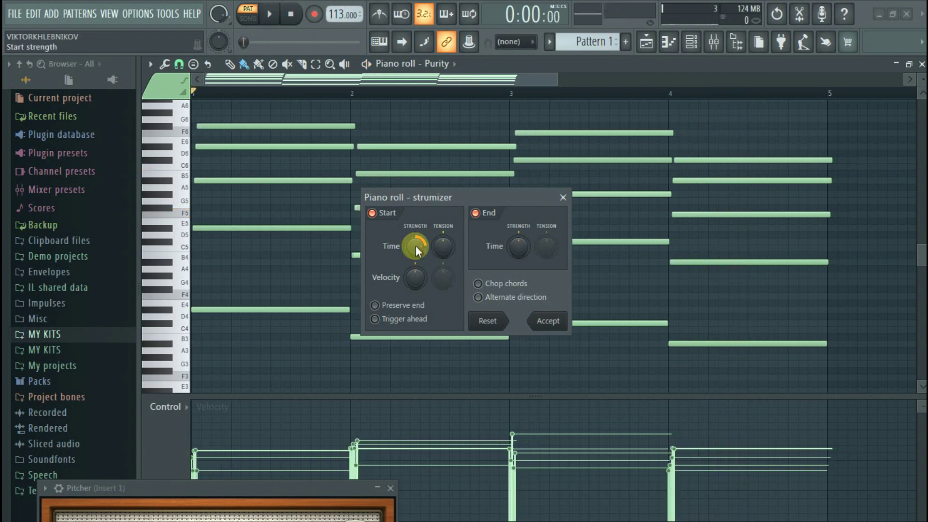
{"action": "key", "text": "space"}
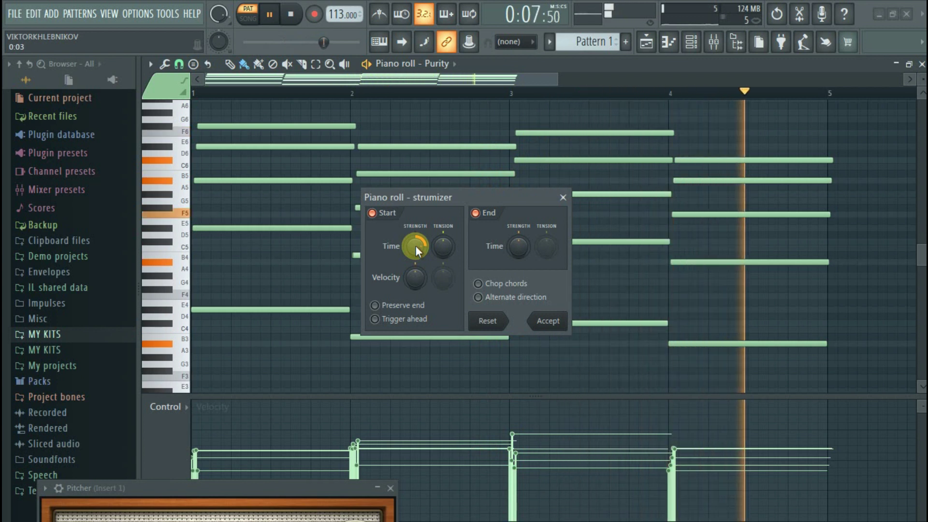
{"action": "key", "text": "space"}
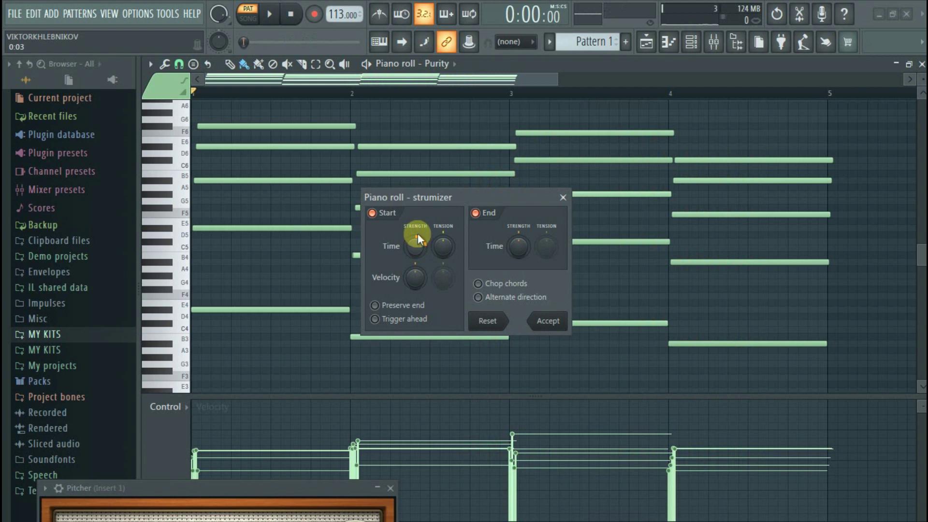
{"action": "left_click_drag", "start_coordinate": [415, 246], "coordinate": [415, 239]}
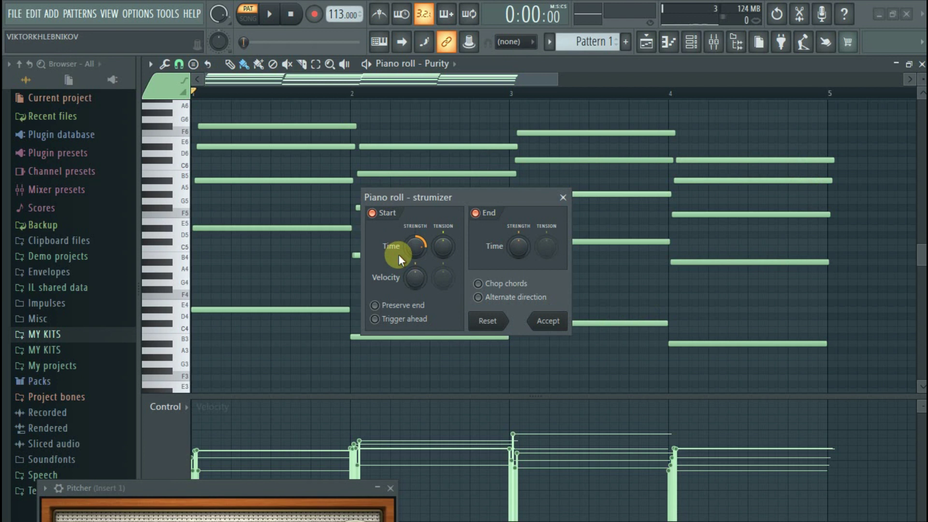
Step: Lower the strumizer's end time strength until the chord notes end at the bar lines, audition the progression and accept the strum
{"action": "left_click_drag", "start_coordinate": [516, 244], "coordinate": [516, 238]}
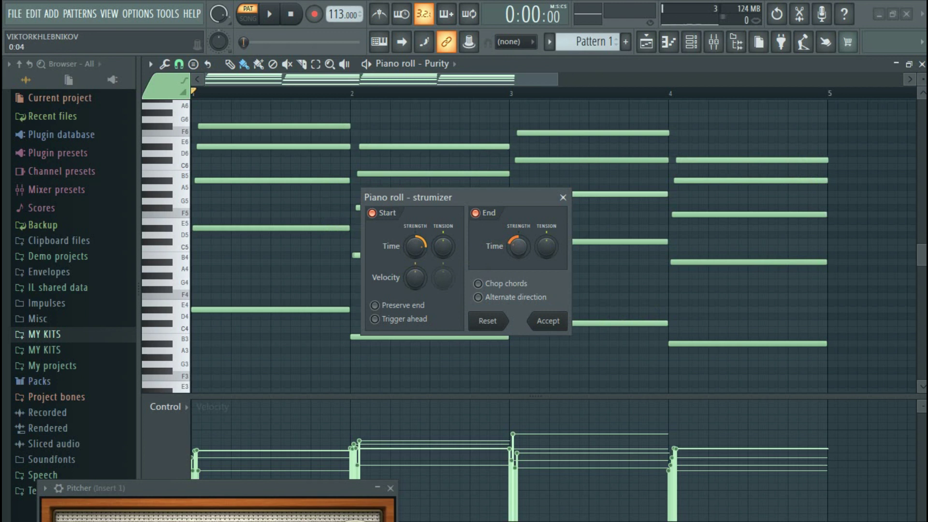
{"action": "left_click_drag", "start_coordinate": [515, 238], "coordinate": [515, 237]}
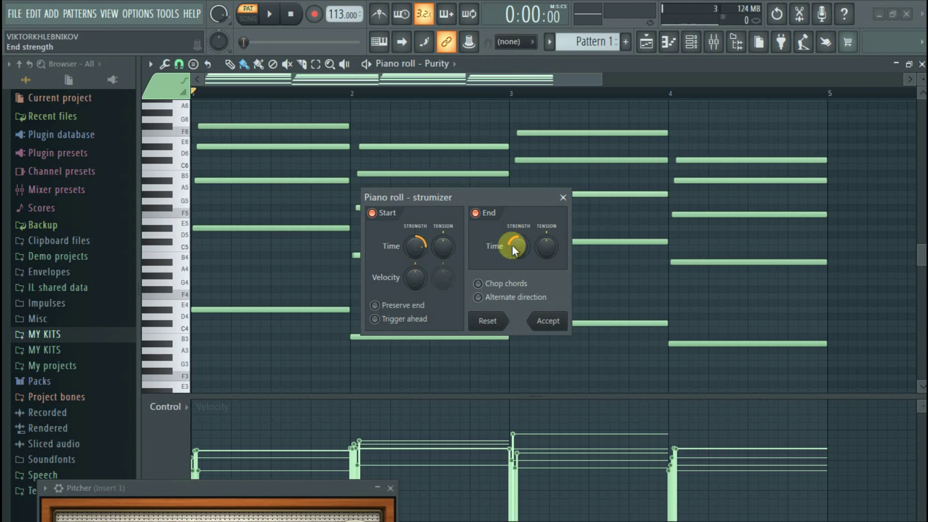
{"action": "key", "text": "space"}
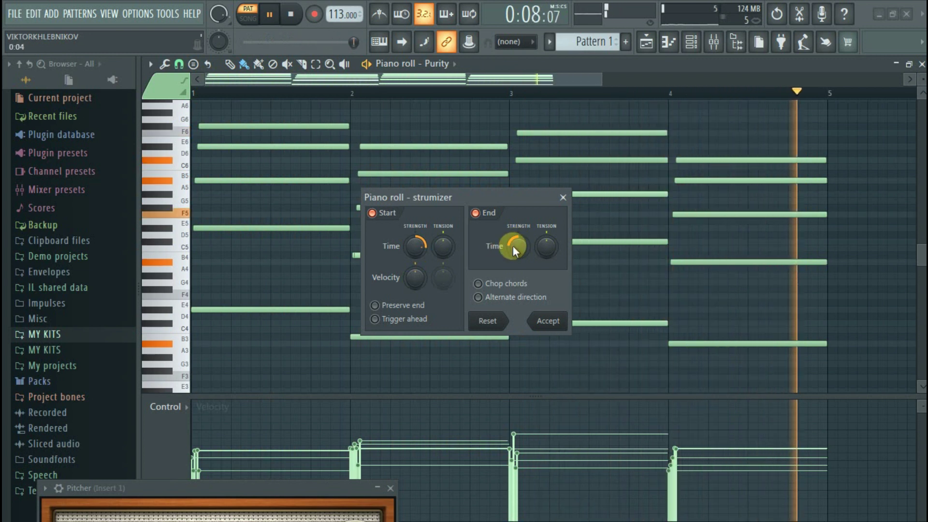
{"action": "left_click", "coordinate": [546, 321]}
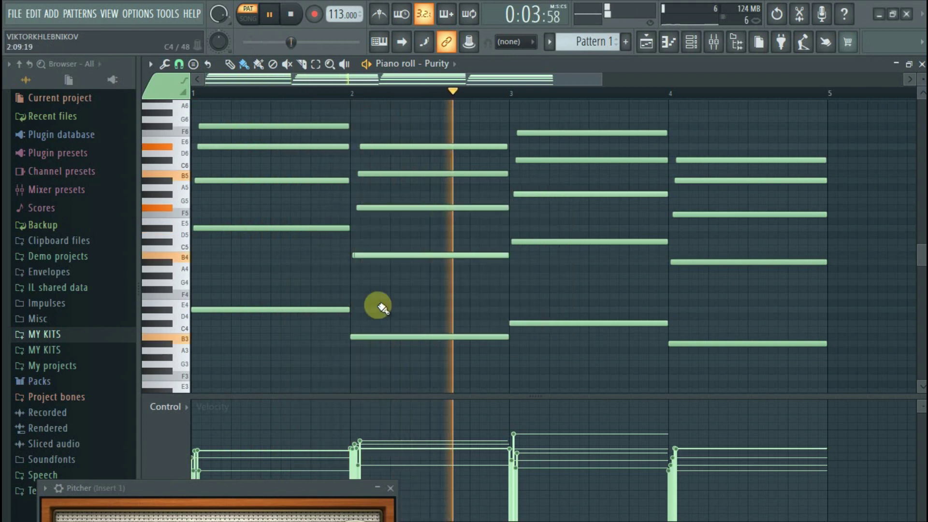
Step: Show the channel rack with the Purity channel and stop the playback
{"action": "left_click", "coordinate": [691, 42]}
{"action": "key", "text": "space"}
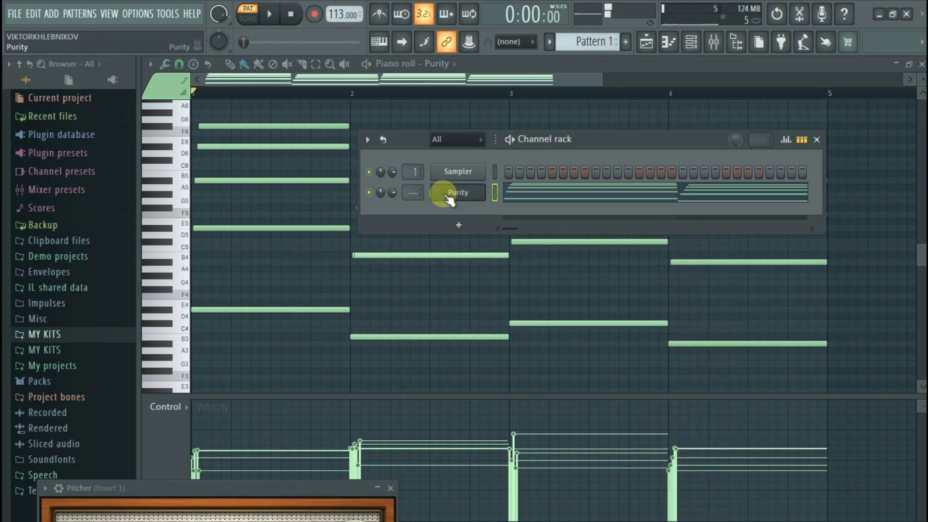